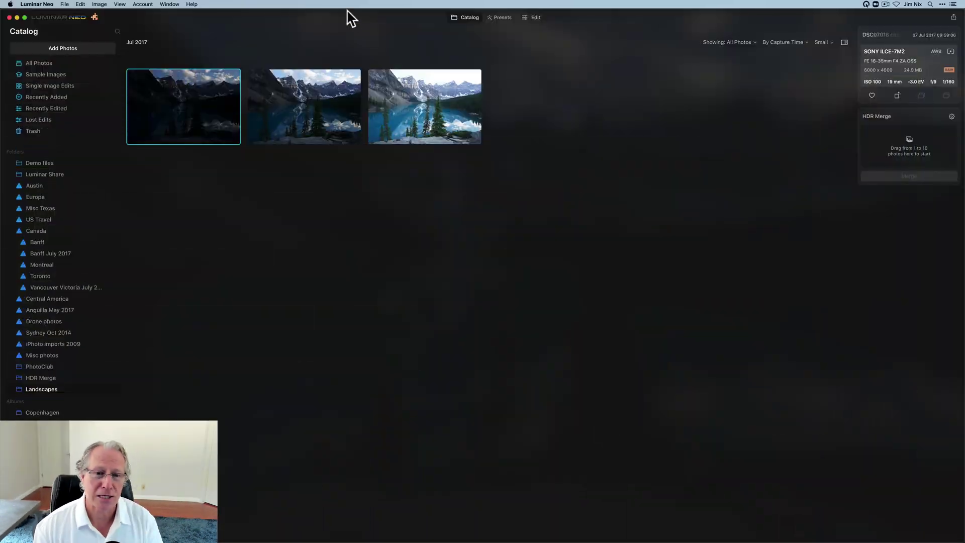
# Merge the three Moraine Lake bracketed exposures into a single HDR image.
pyautogui.click(403, 124)
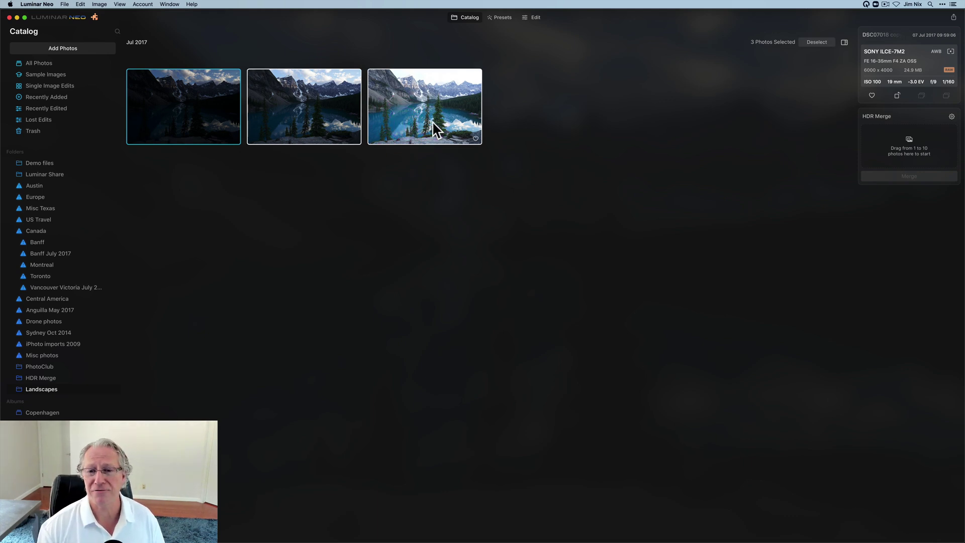
pyautogui.moveTo(434, 130); pyautogui.dragTo(900, 147)
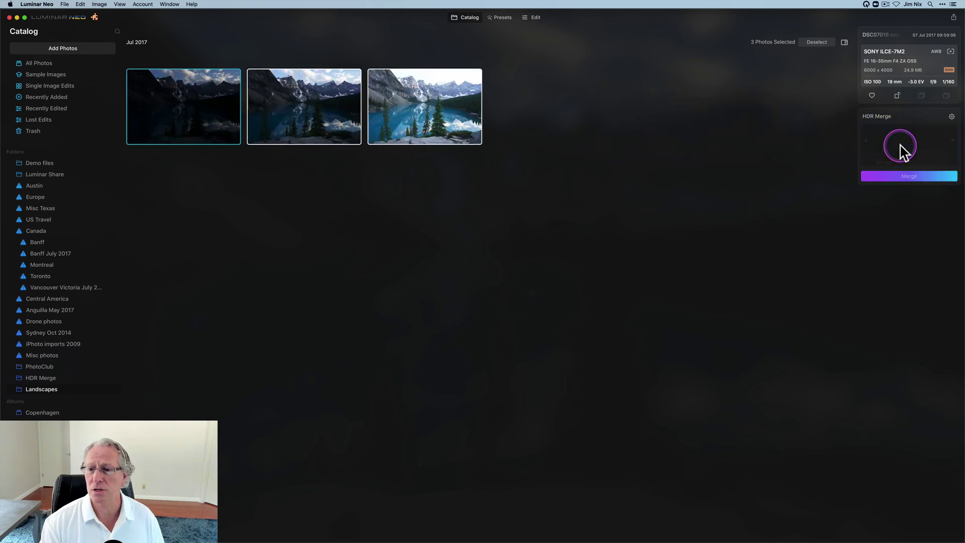
pyautogui.click(919, 176)
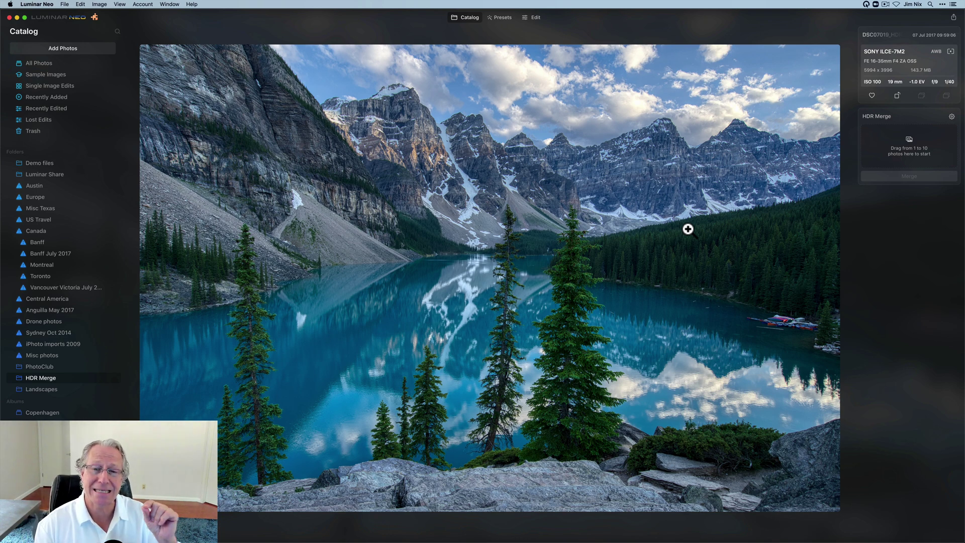
# Open the merged Moraine Lake HDR photo in the Edit view.
pyautogui.click(534, 18)
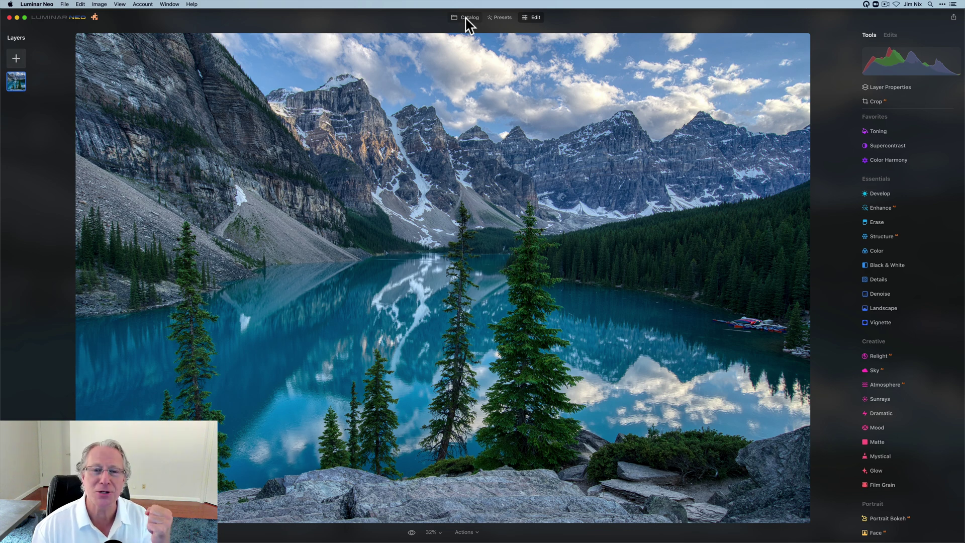
# Open the -1.0 EV Moraine Lake exposure from Catalog > Landscapes for editing.
pyautogui.click(465, 16)
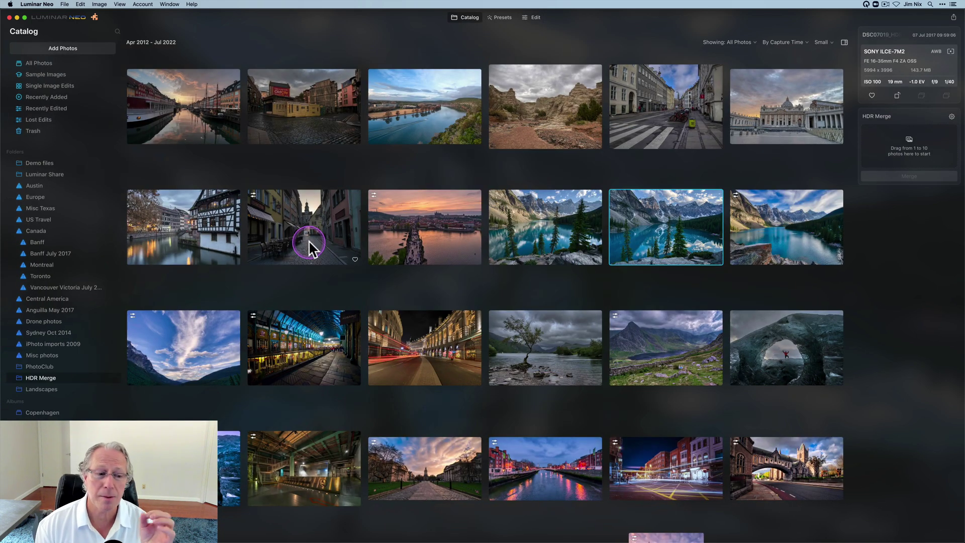
pyautogui.click(45, 390)
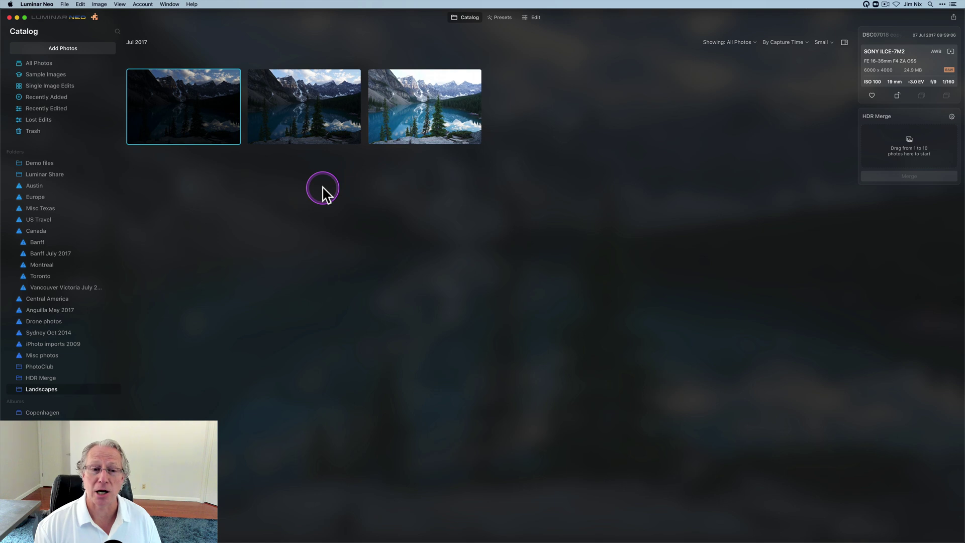
pyautogui.click(327, 110)
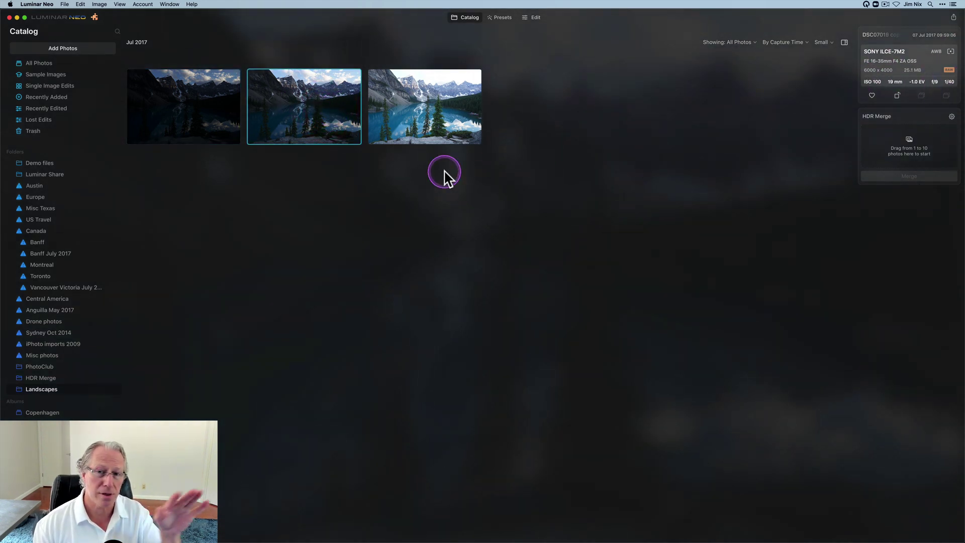
pyautogui.click(535, 19)
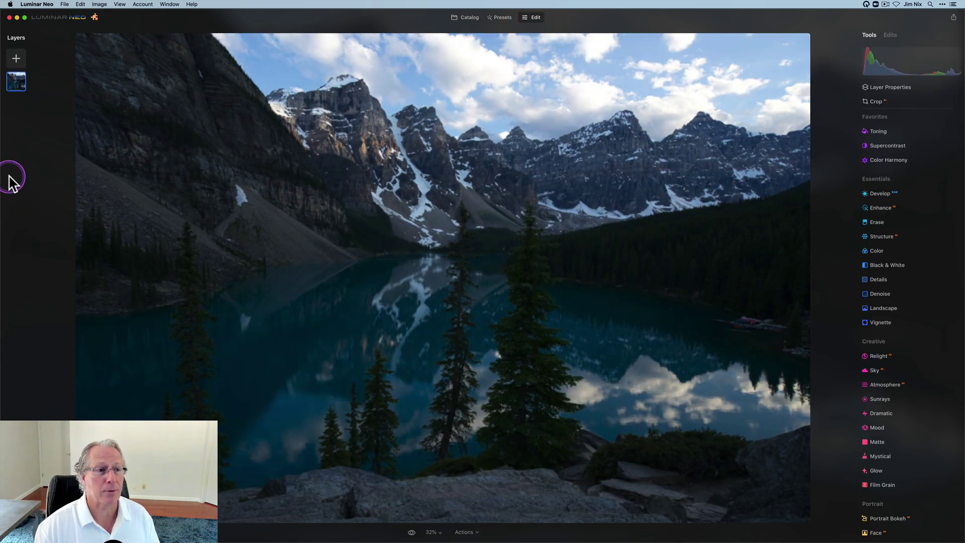
# Add the merged HDR image from My Images as a new top layer.
pyautogui.click(16, 74)
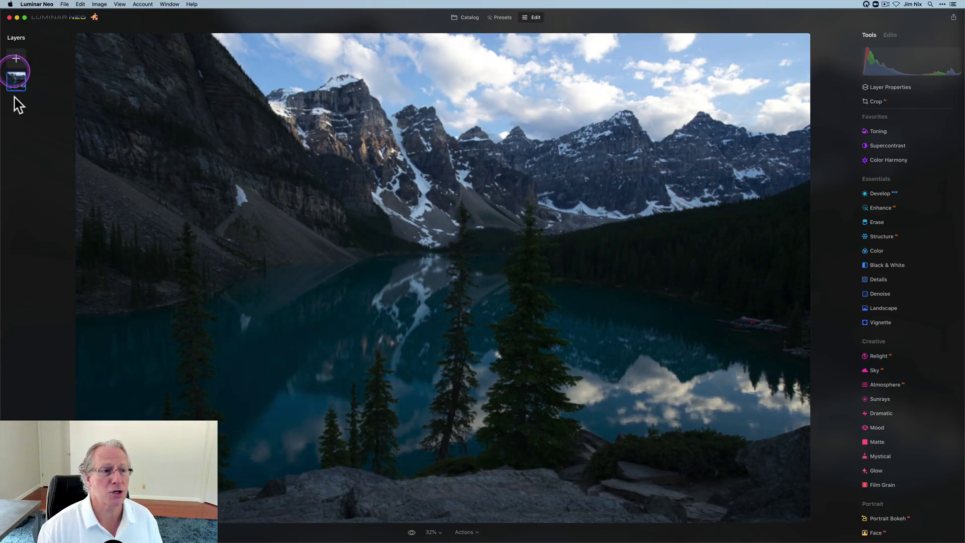
pyautogui.click(16, 59)
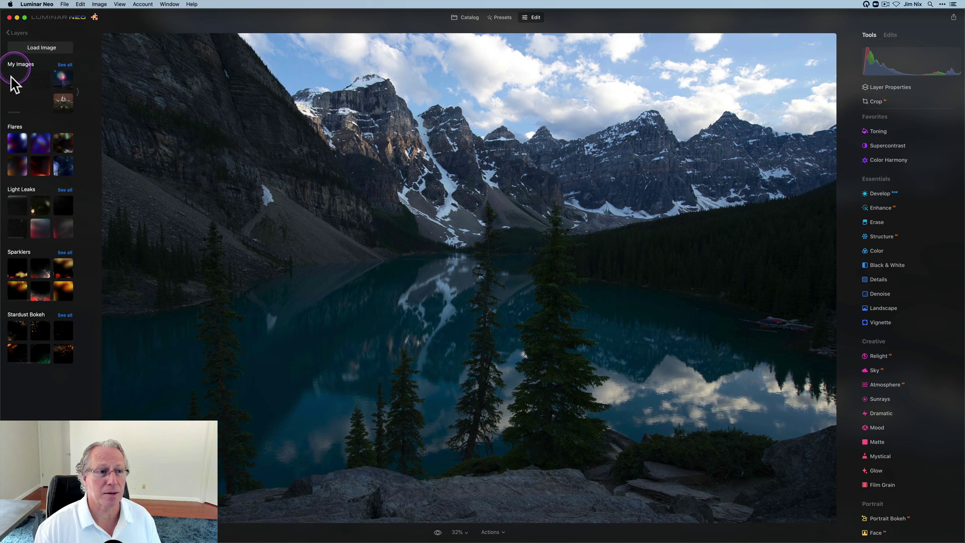
pyautogui.click(14, 85)
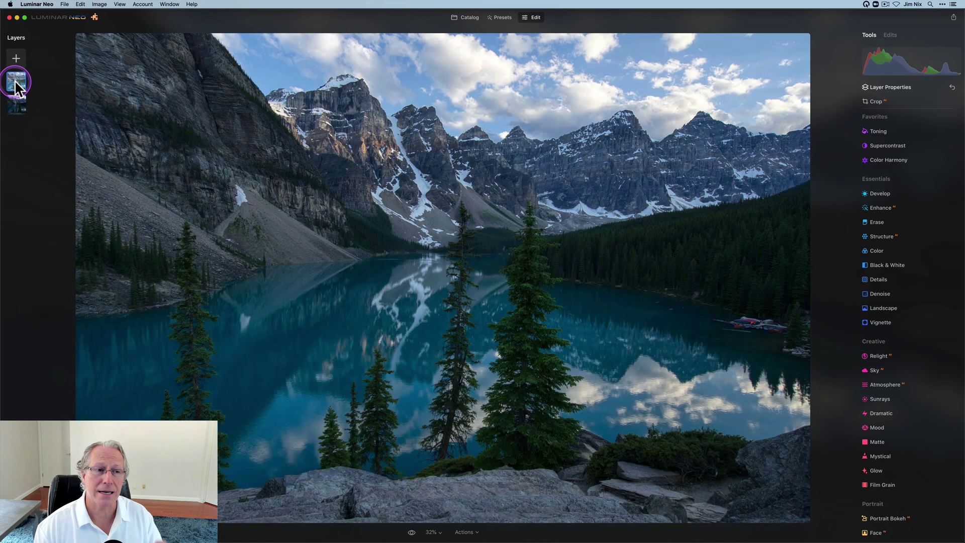
pyautogui.click(116, 112)
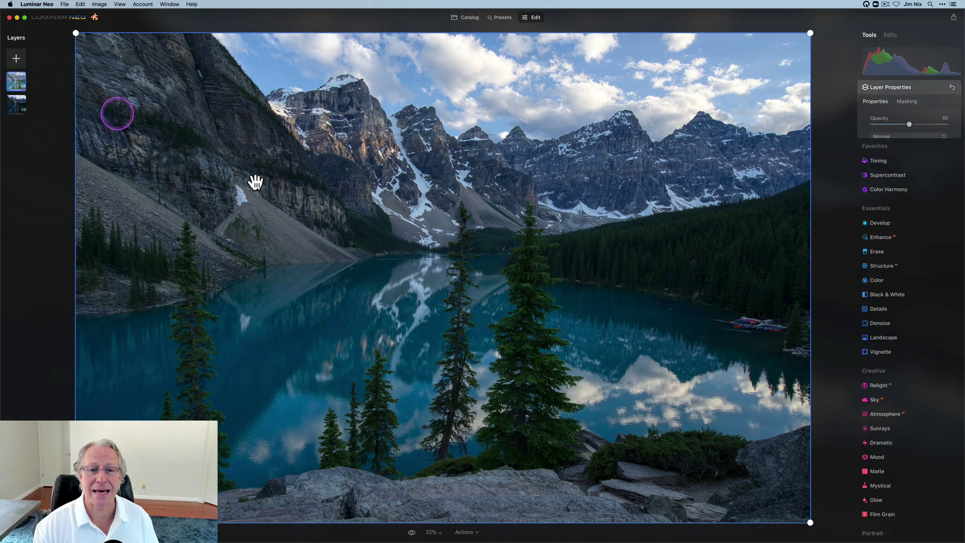
pyautogui.click(312, 212)
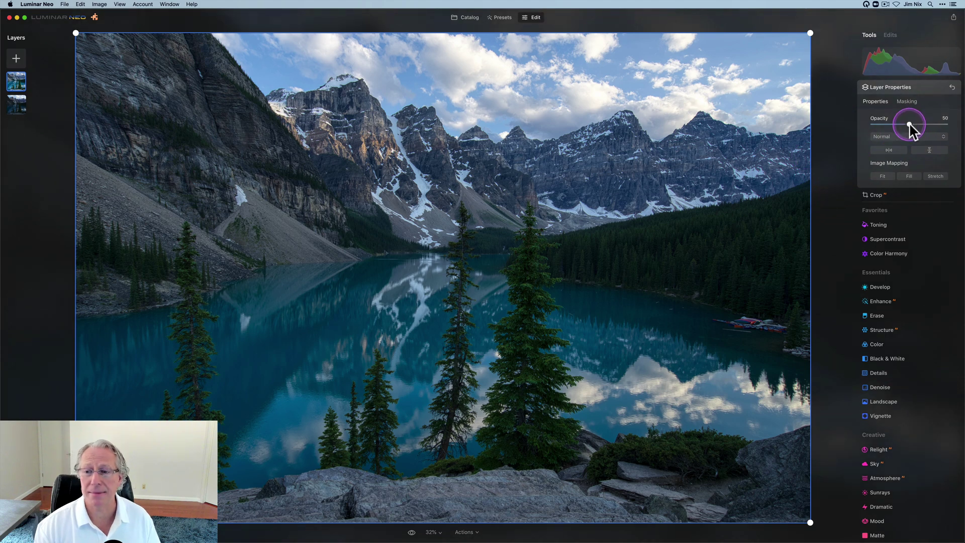
# Set the HDR layer's opacity to 70 and show its Masking options.
pyautogui.moveTo(908, 124); pyautogui.dragTo(962, 122)
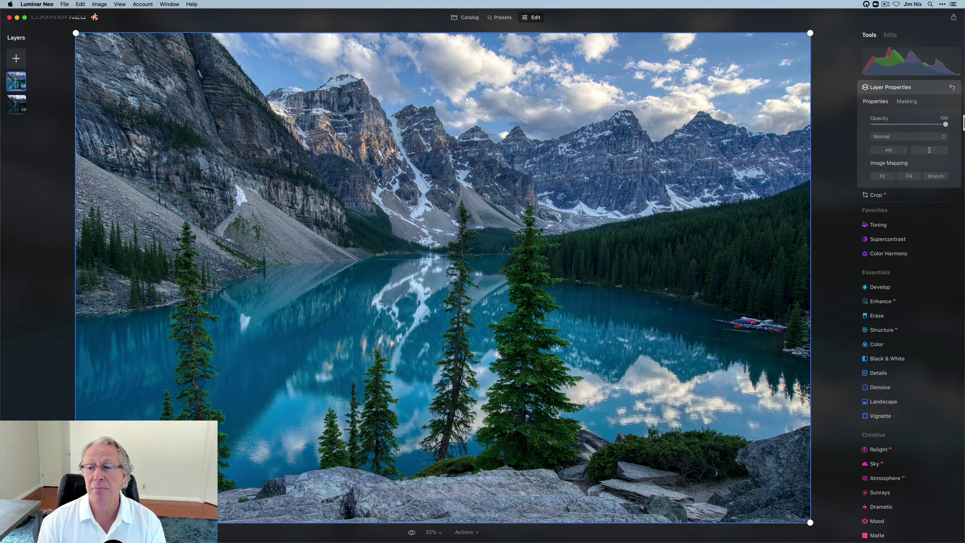
pyautogui.moveTo(945, 123); pyautogui.dragTo(921, 127)
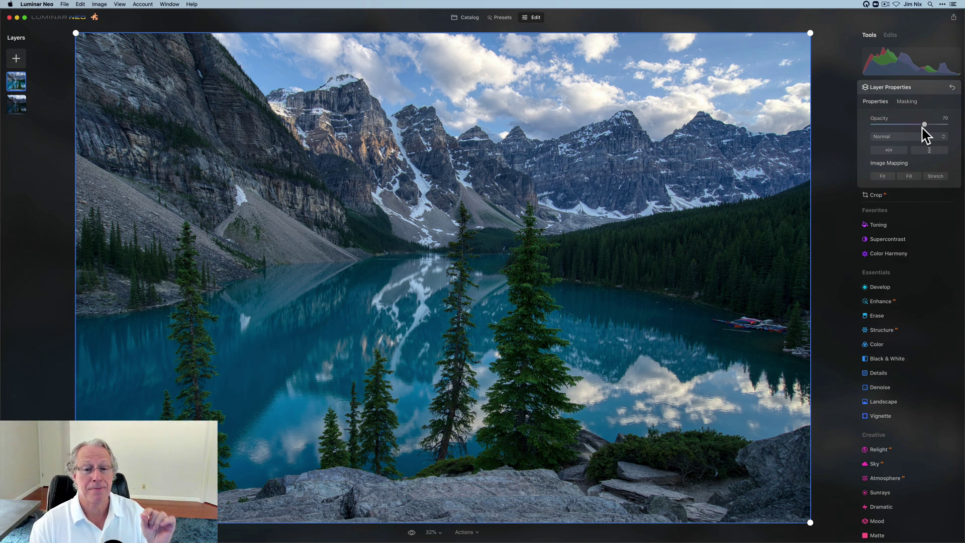
pyautogui.click(904, 147)
pyautogui.moveTo(909, 150)
pyautogui.mouseDown()
pyautogui.moveTo(903, 122)
pyautogui.moveTo(902, 135)
pyautogui.mouseUp()
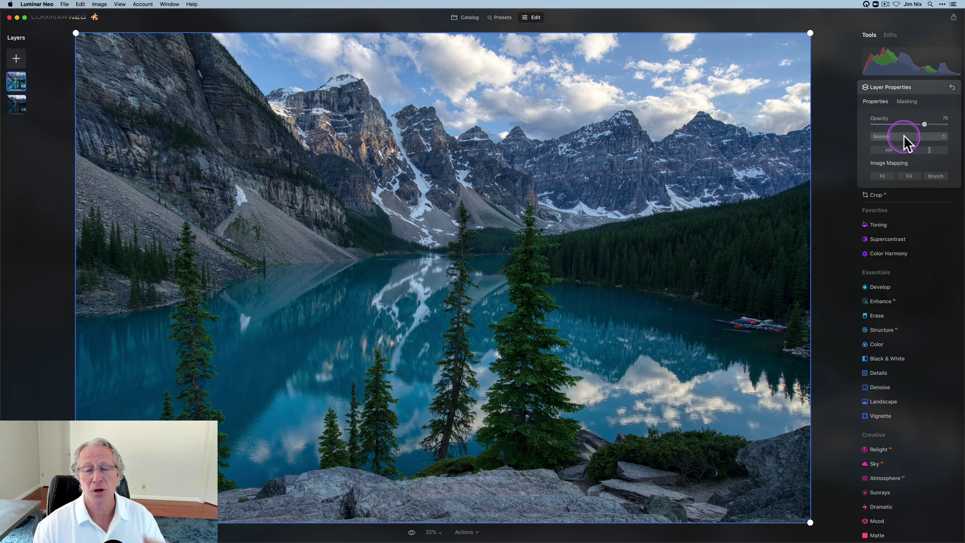
pyautogui.click(906, 102)
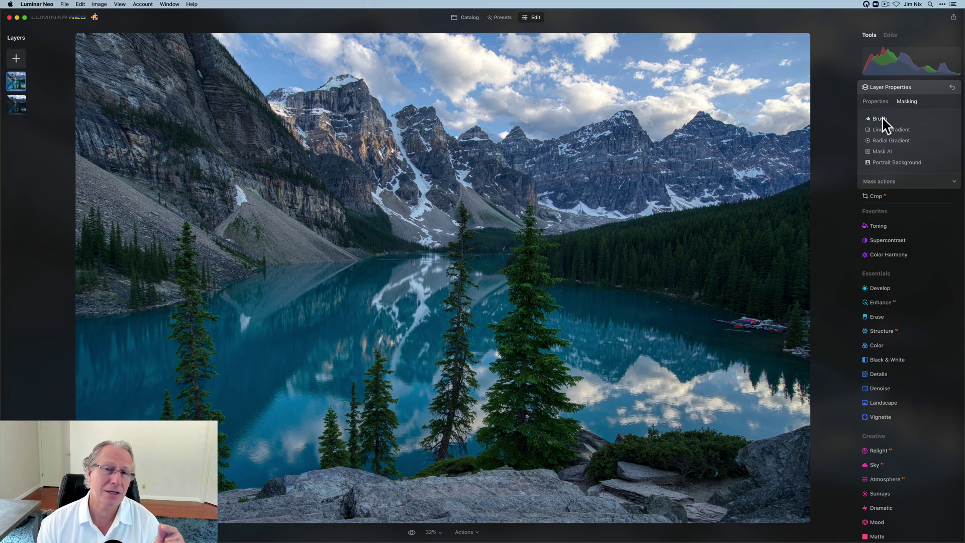
# Paint over the sky with an Erase brush mask at strength 40 and size 148.
pyautogui.click(883, 119)
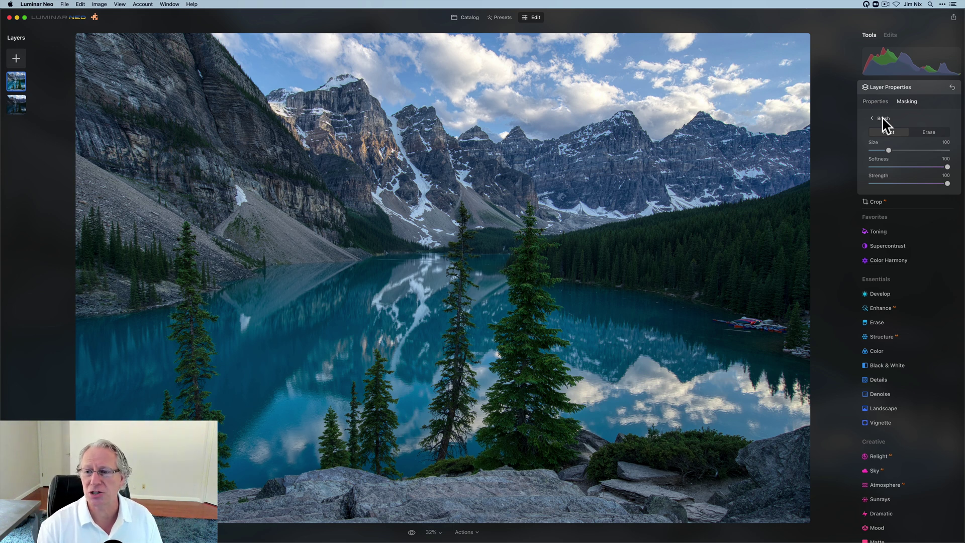
pyautogui.click(924, 132)
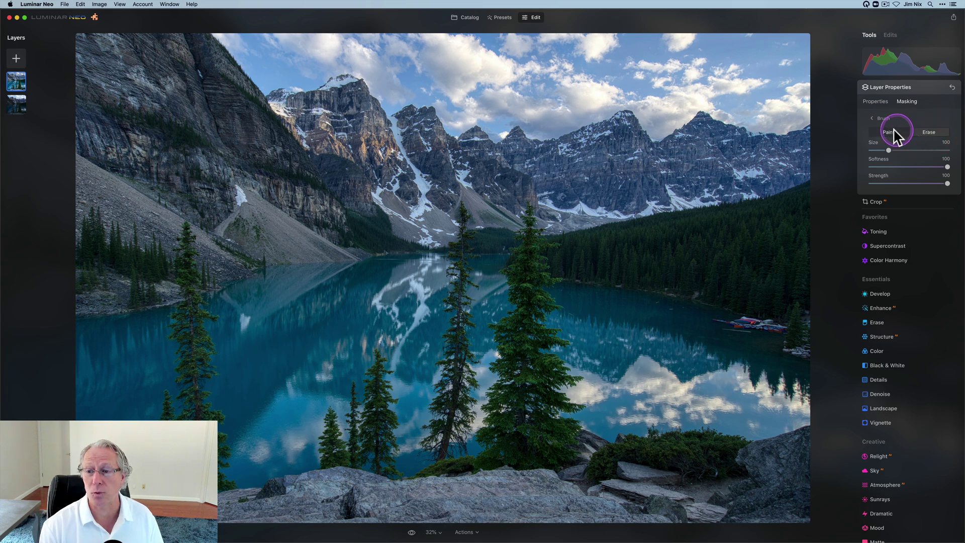
pyautogui.click(889, 183)
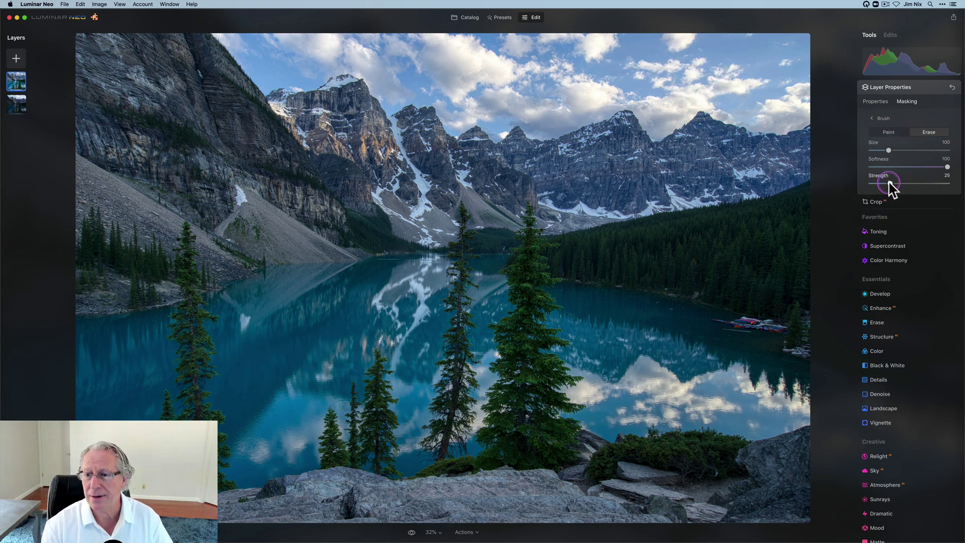
pyautogui.click(902, 184)
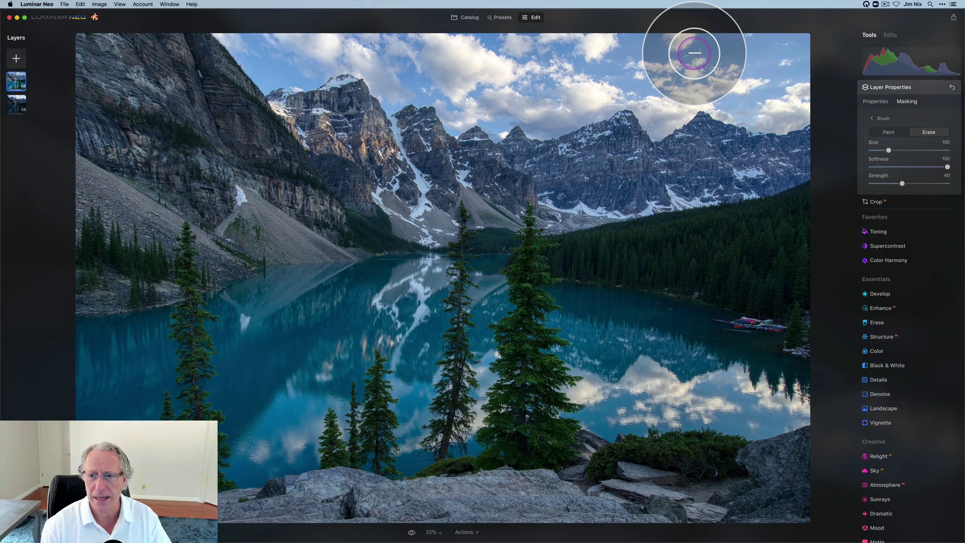
pyautogui.press(']')
pyautogui.press(']')
pyautogui.press(']')
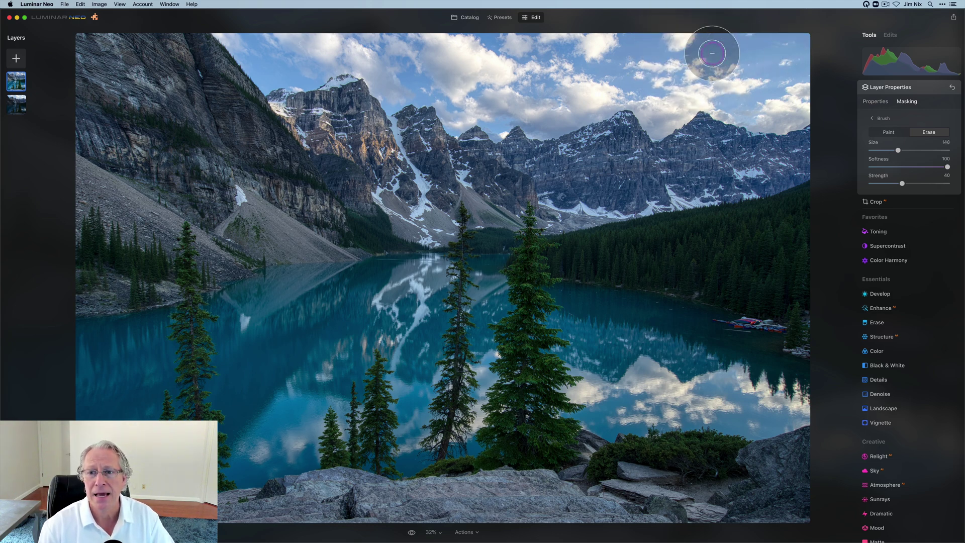
pyautogui.moveTo(713, 52)
pyautogui.mouseDown()
pyautogui.moveTo(777, 47)
pyautogui.moveTo(811, 66)
pyautogui.moveTo(801, 39)
pyautogui.moveTo(806, 104)
pyautogui.moveTo(794, 112)
pyautogui.moveTo(686, 79)
pyautogui.moveTo(660, 114)
pyautogui.moveTo(645, 92)
pyautogui.moveTo(613, 86)
pyautogui.moveTo(530, 110)
pyautogui.moveTo(470, 99)
pyautogui.moveTo(624, 88)
pyautogui.moveTo(567, 57)
pyautogui.moveTo(580, 46)
pyautogui.moveTo(692, 46)
pyautogui.moveTo(444, 62)
pyautogui.moveTo(514, 43)
pyautogui.moveTo(404, 38)
pyautogui.moveTo(461, 111)
pyautogui.moveTo(445, 83)
pyautogui.moveTo(398, 85)
pyautogui.moveTo(344, 36)
pyautogui.moveTo(295, 62)
pyautogui.moveTo(218, 23)
pyautogui.moveTo(252, 51)
pyautogui.moveTo(415, 61)
pyautogui.moveTo(562, 104)
pyautogui.moveTo(660, 89)
pyautogui.moveTo(673, 117)
pyautogui.moveTo(818, 85)
pyautogui.moveTo(520, 83)
pyautogui.moveTo(283, 37)
pyautogui.mouseUp()
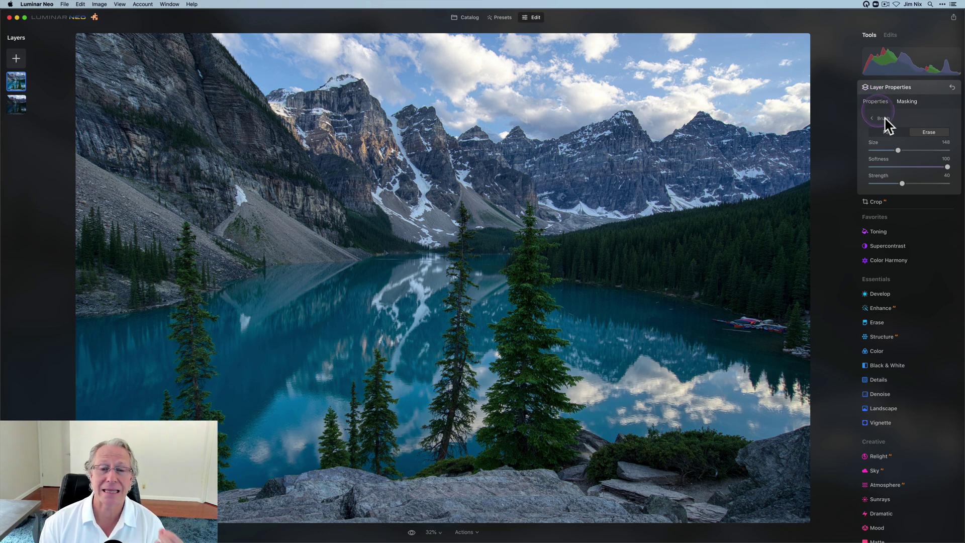
pyautogui.click(924, 167)
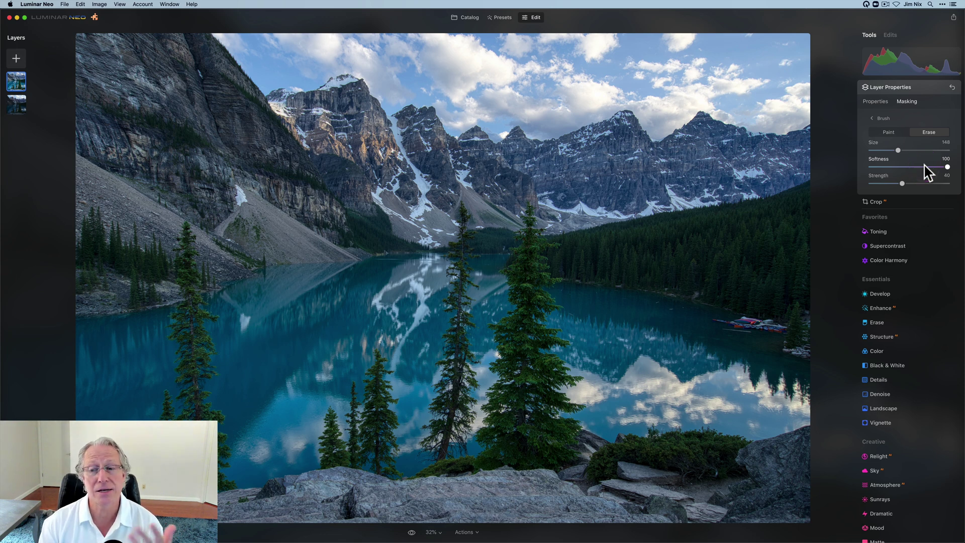
pyautogui.click(920, 189)
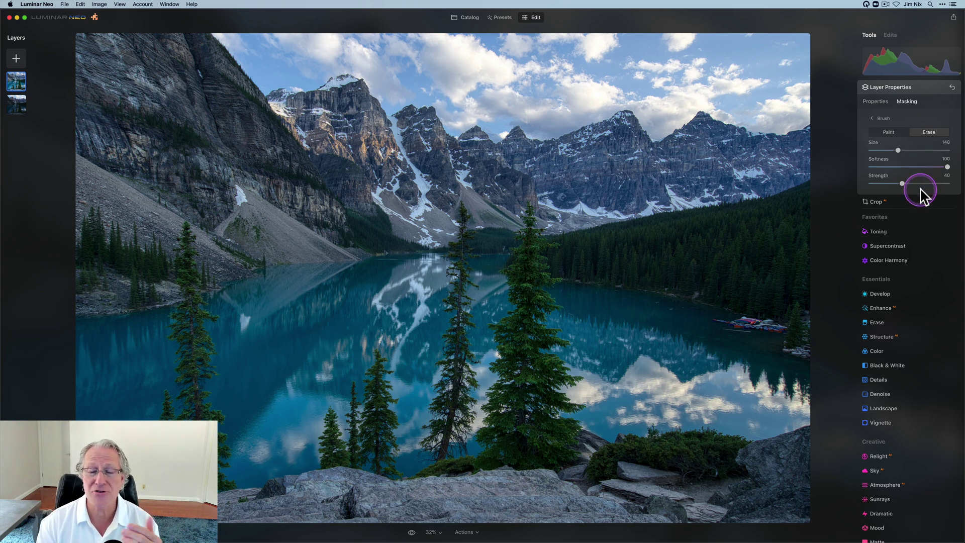
# Leave the brush settings and hide the top HDR layer, selecting the base layer.
pyautogui.click(872, 120)
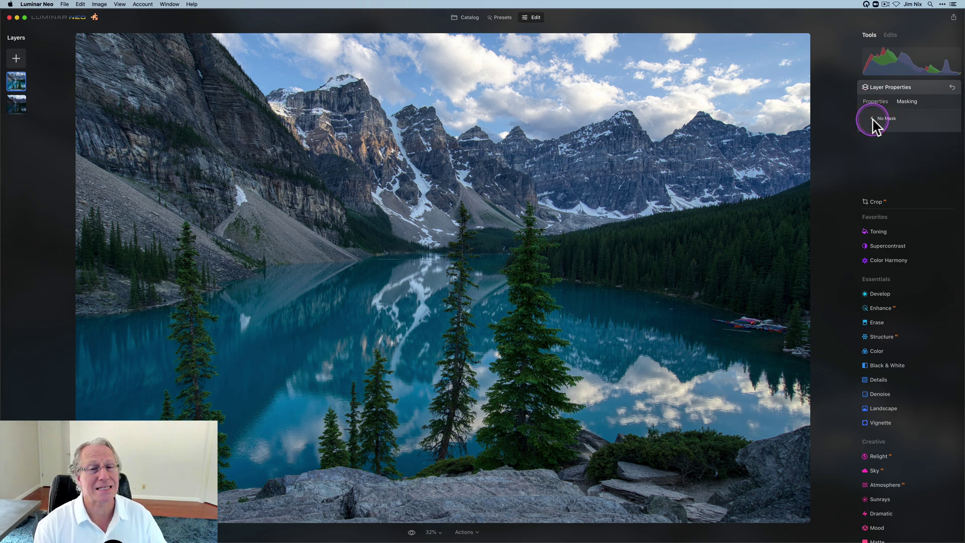
pyautogui.click(874, 102)
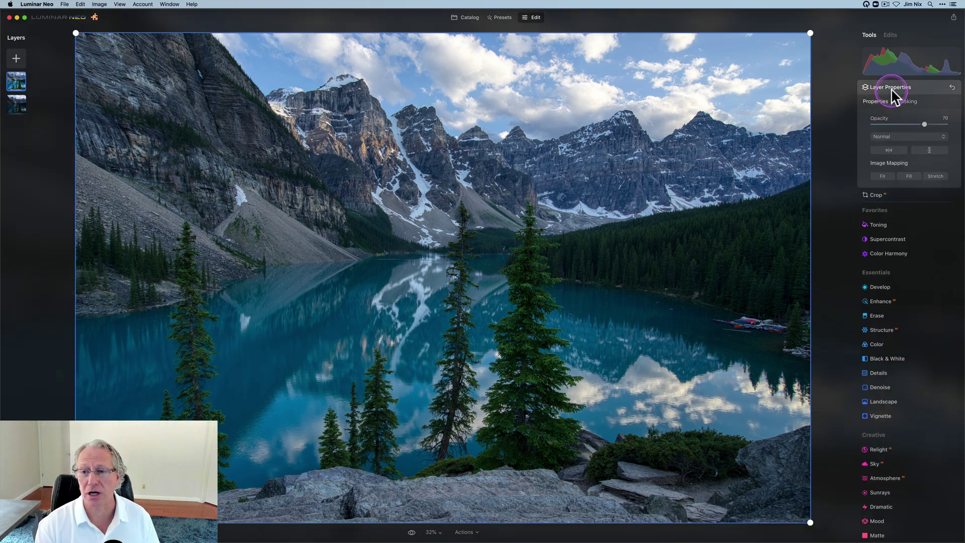
pyautogui.click(467, 134)
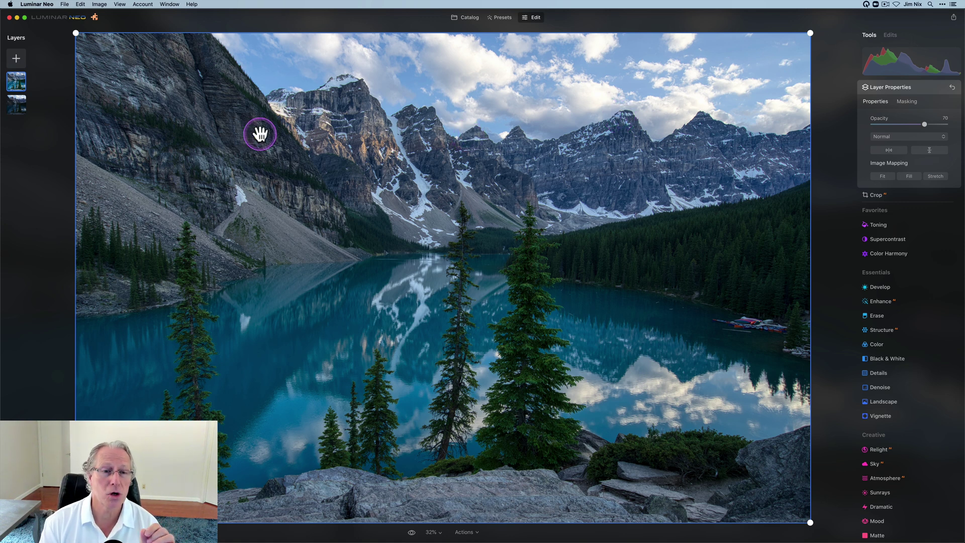
pyautogui.click(14, 85)
pyautogui.moveTo(14, 85); pyautogui.dragTo(17, 108)
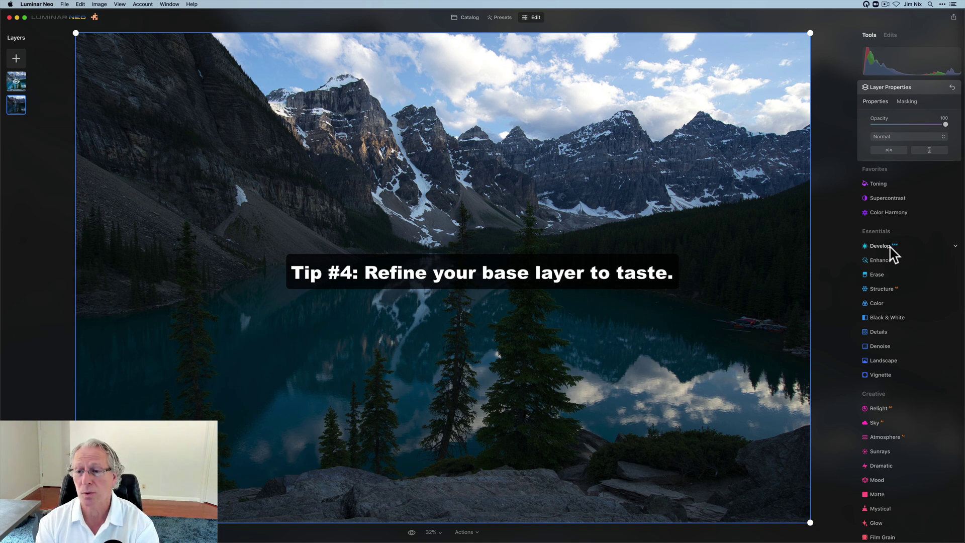
# Set the base layer's Develop Highlights to -39 and Shadows to 49, comparing before/after.
pyautogui.click(890, 247)
pyautogui.click(892, 250)
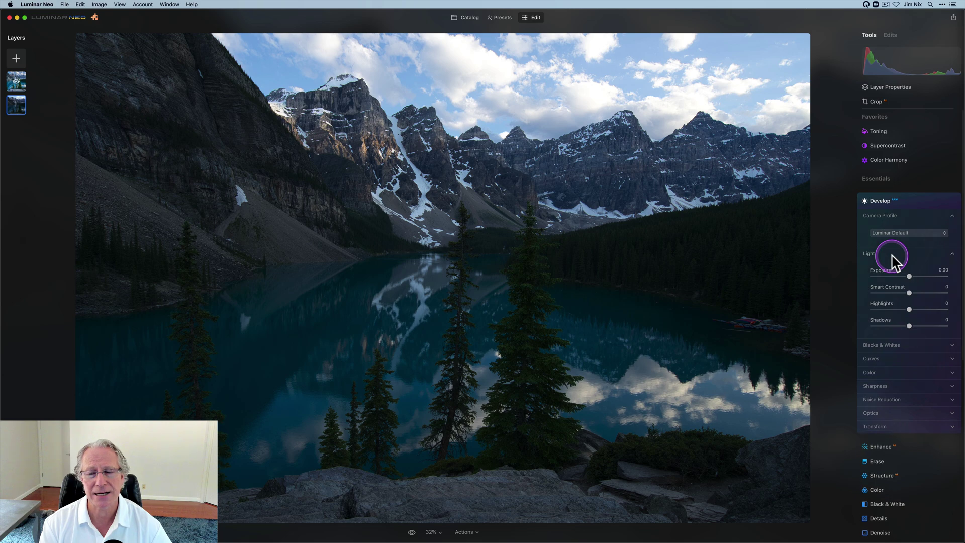
pyautogui.moveTo(913, 327); pyautogui.dragTo(926, 328)
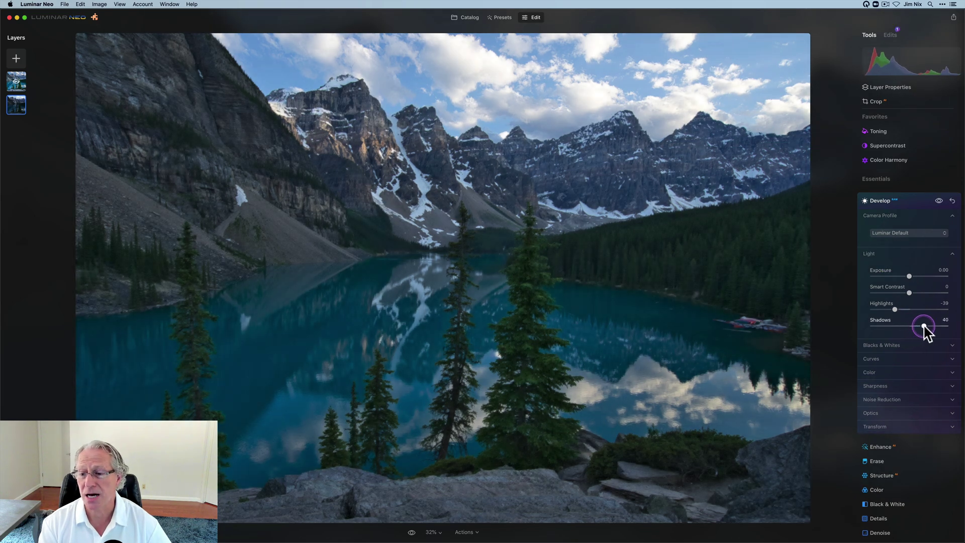
pyautogui.click(939, 201)
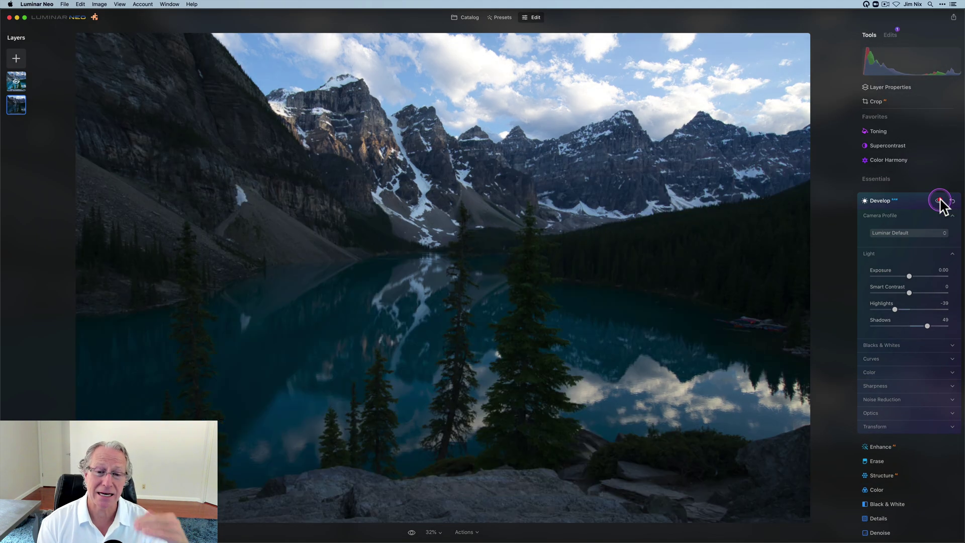
pyautogui.click(939, 201)
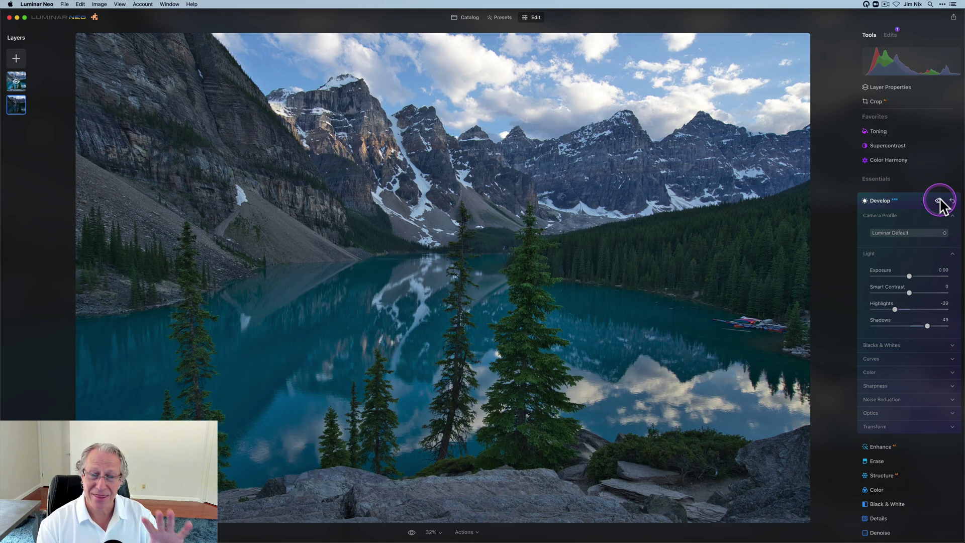
pyautogui.click(16, 81)
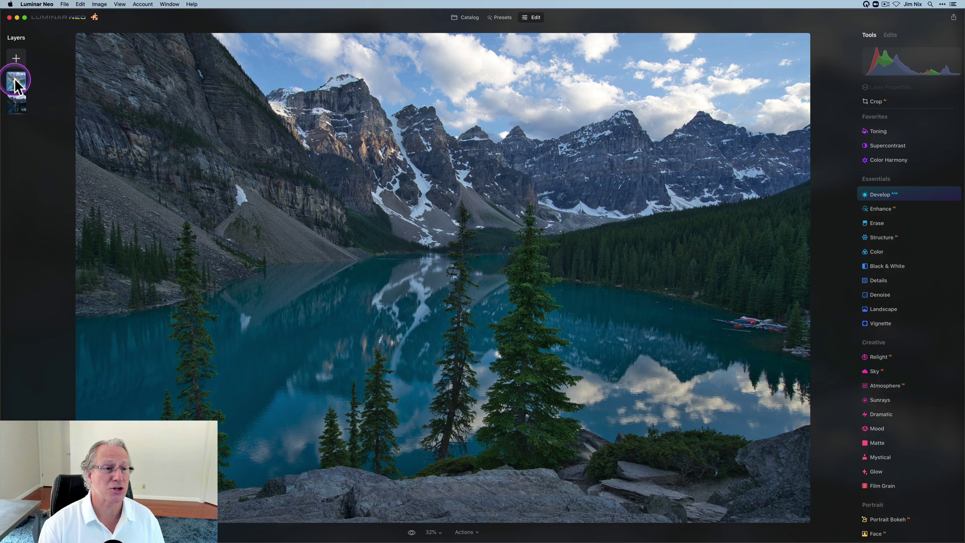
# Show the top HDR layer again with Show Layer.
pyautogui.rightClick(33, 85)
pyautogui.click(36, 84)
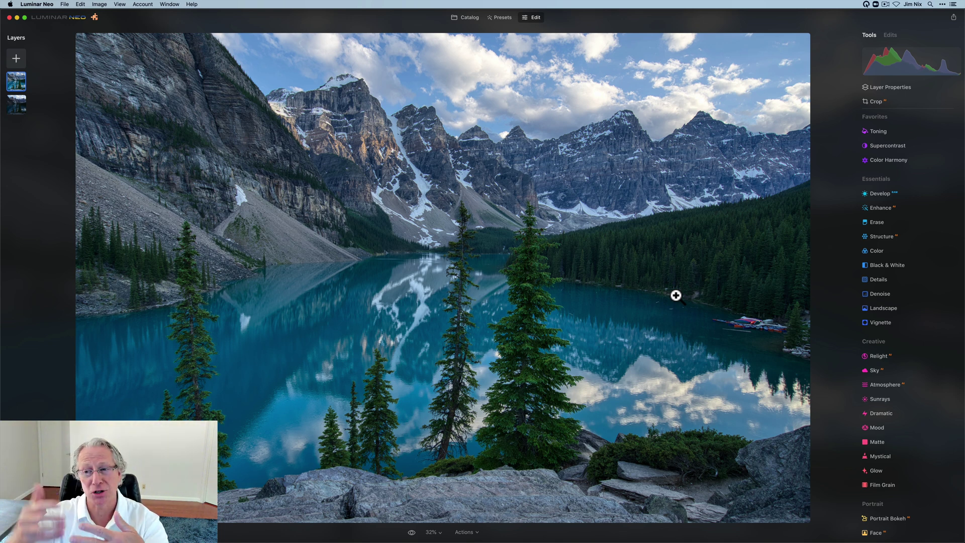
# Give the top layer Develop Smart Contrast 27 and Highlights -36.
pyautogui.moveTo(676, 260); pyautogui.dragTo(675, 206)
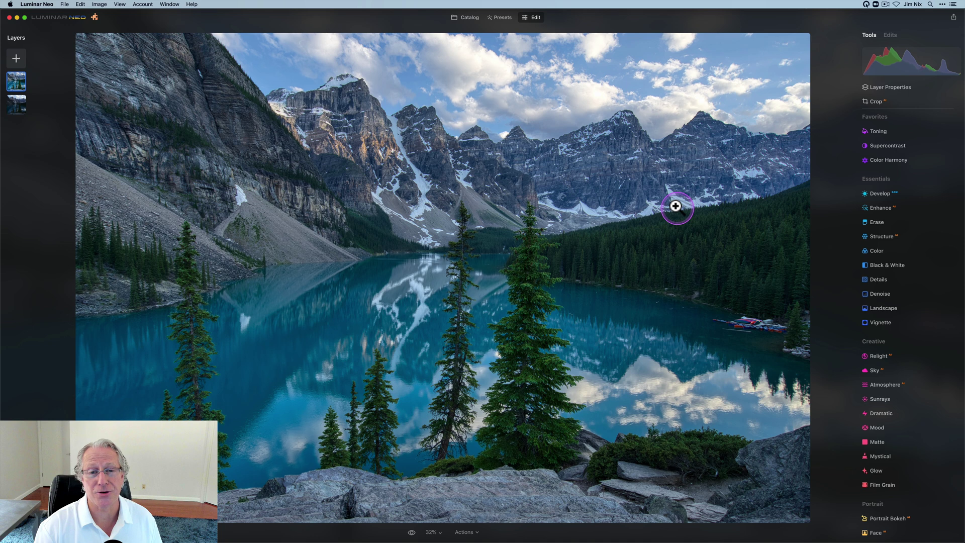
pyautogui.click(890, 196)
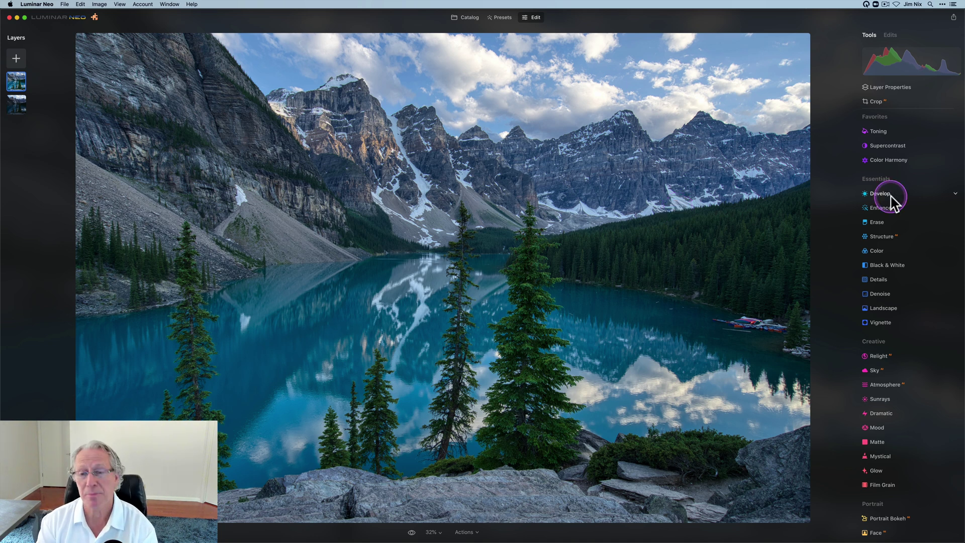
pyautogui.click(910, 271)
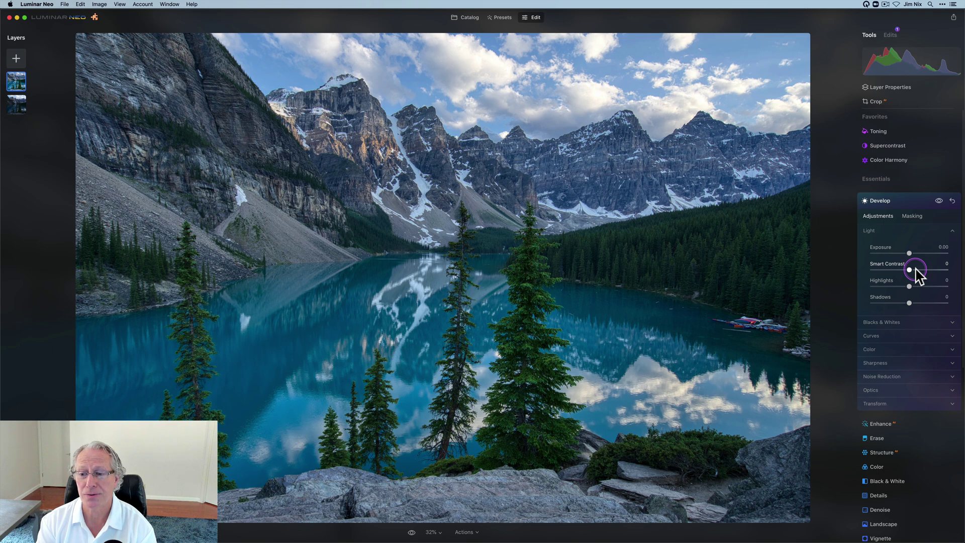
pyautogui.moveTo(910, 269); pyautogui.dragTo(896, 285)
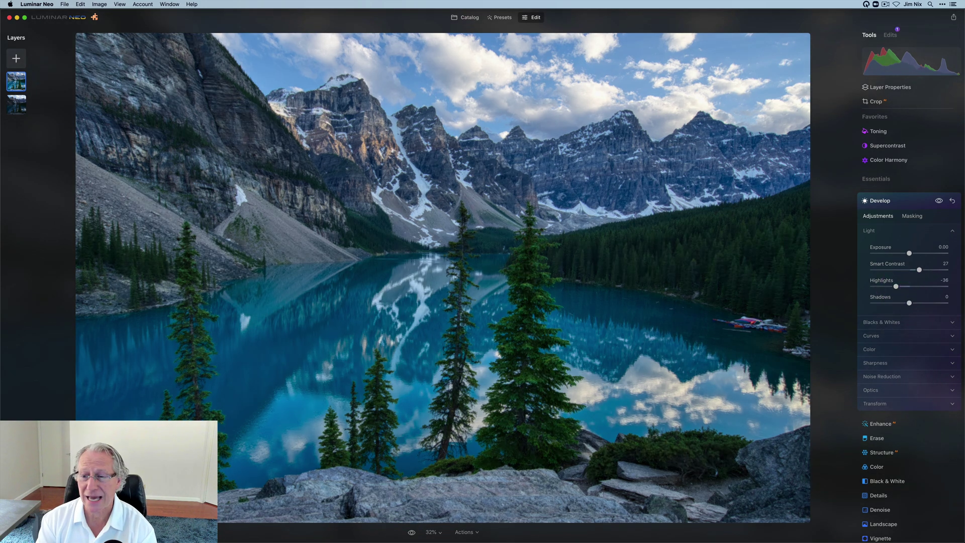
# Set Color Temperature 6, Tint 20 and Vibrance 20, then collapse Develop.
pyautogui.click(896, 330)
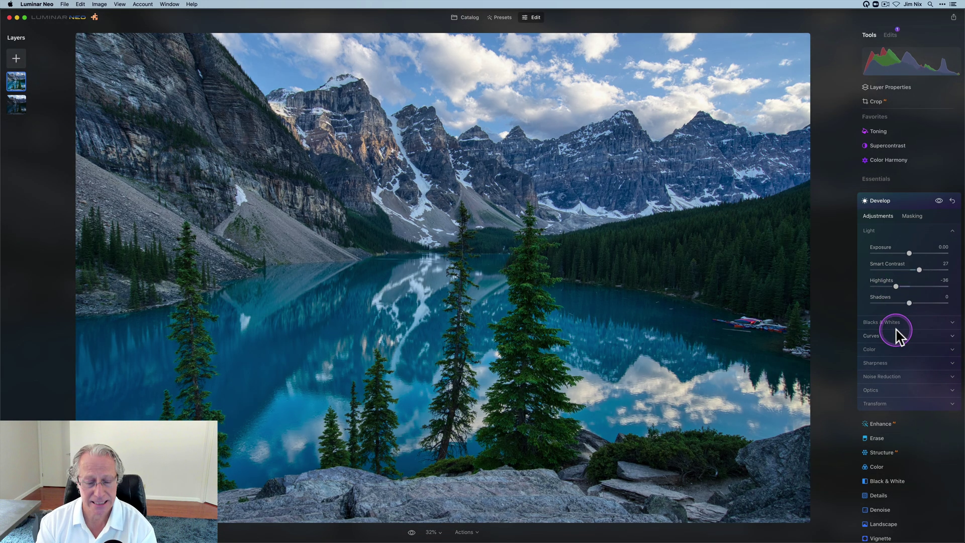
pyautogui.moveTo(909, 327); pyautogui.dragTo(915, 344)
pyautogui.moveTo(908, 378); pyautogui.dragTo(917, 378)
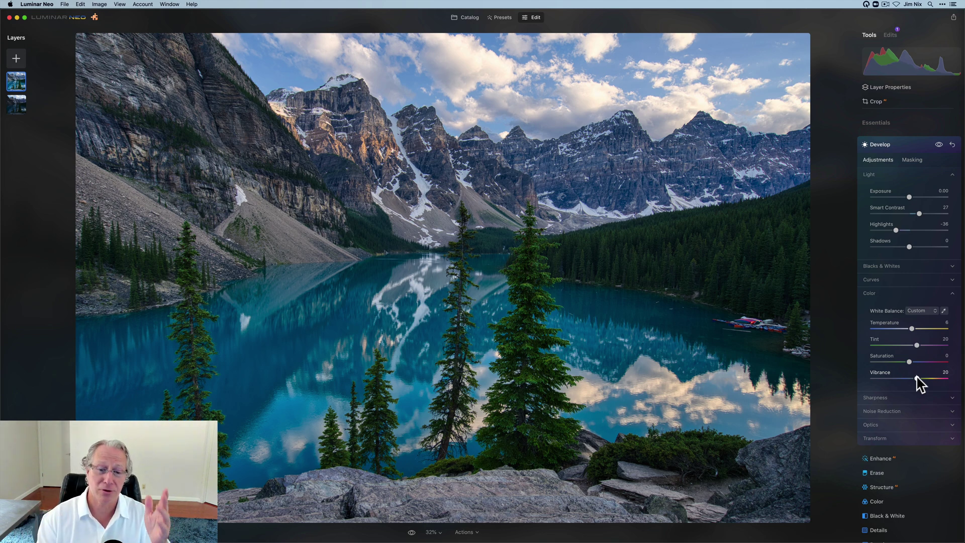
pyautogui.click(913, 159)
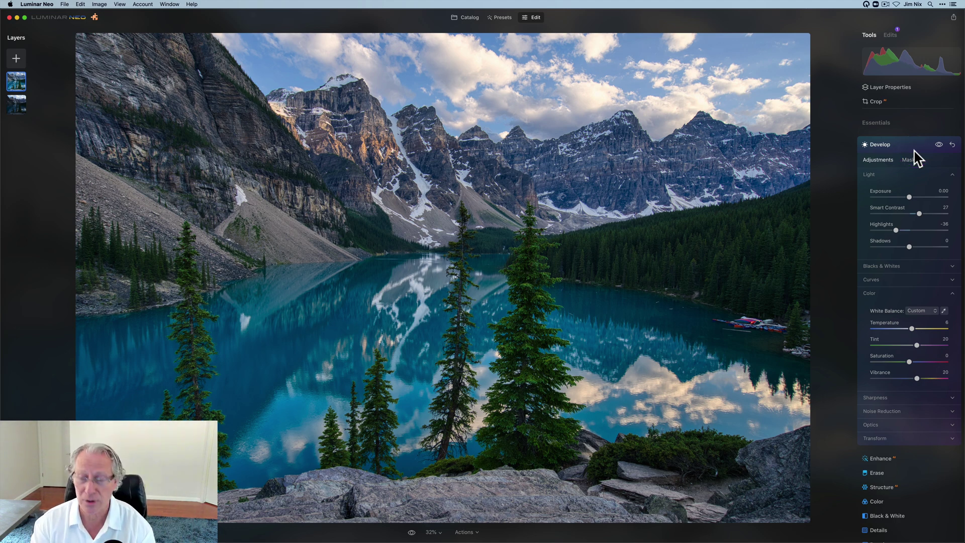
pyautogui.click(909, 151)
pyautogui.click(908, 151)
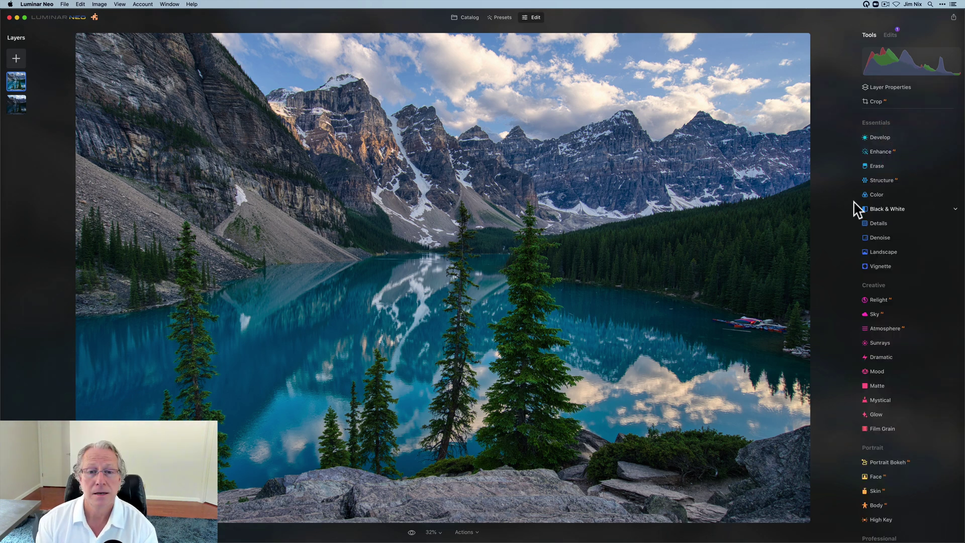
# Compare before/after with the backslash shortcut, then set Landscape Golden Hour to 45.
pyautogui.press('\\')
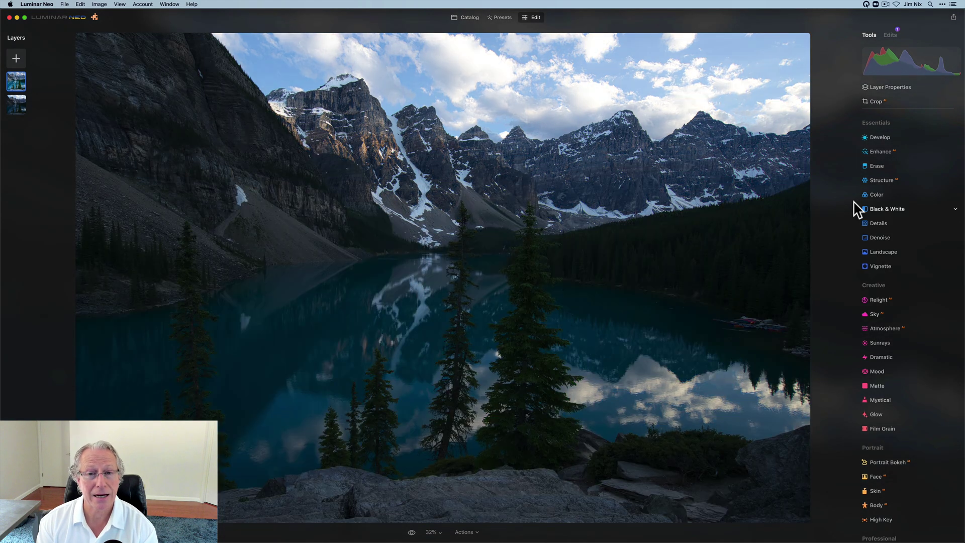
pyautogui.press('\\')
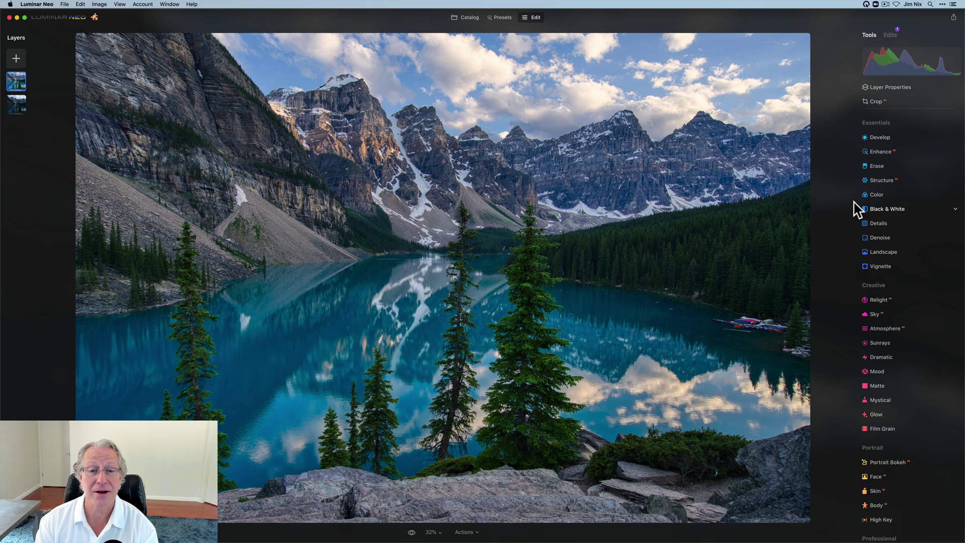
pyautogui.click(882, 255)
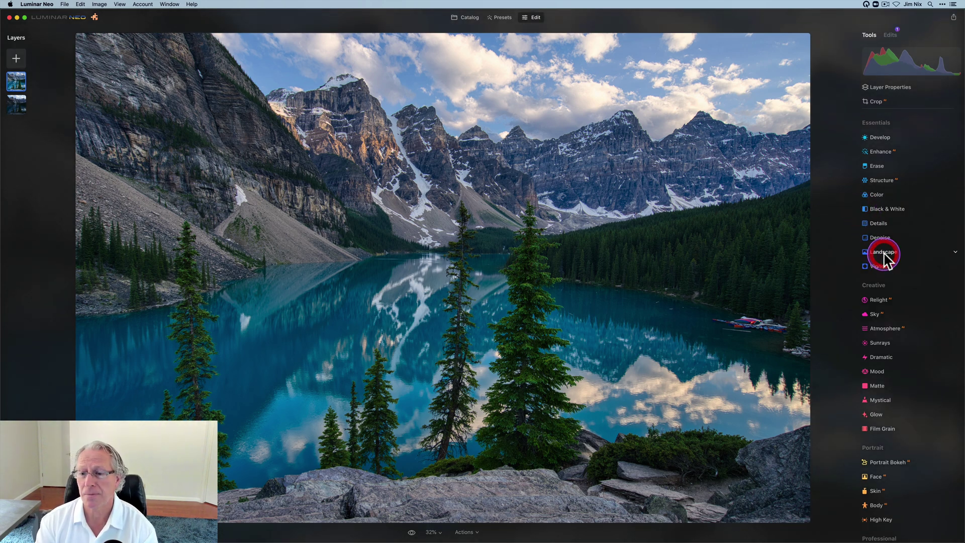
pyautogui.click(894, 296)
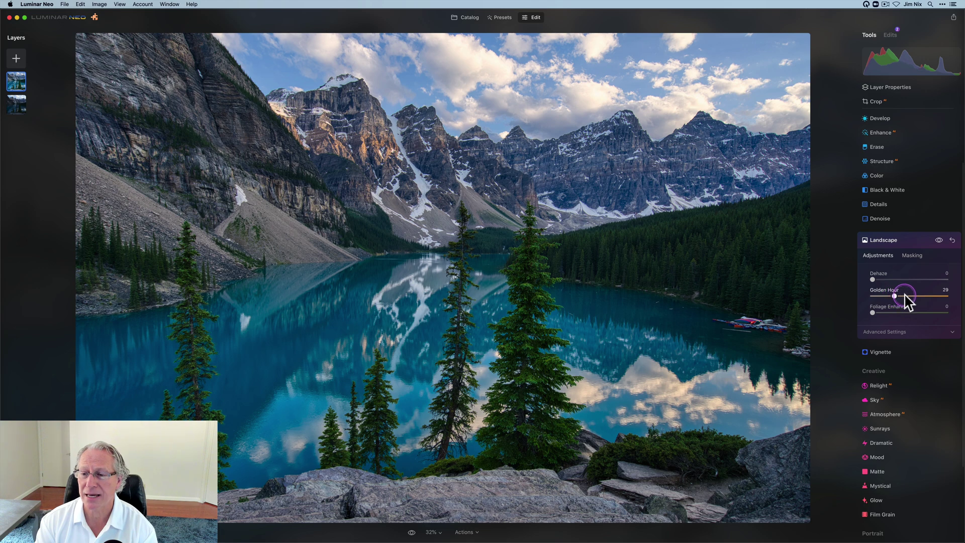
pyautogui.click(905, 296)
pyautogui.click(906, 199)
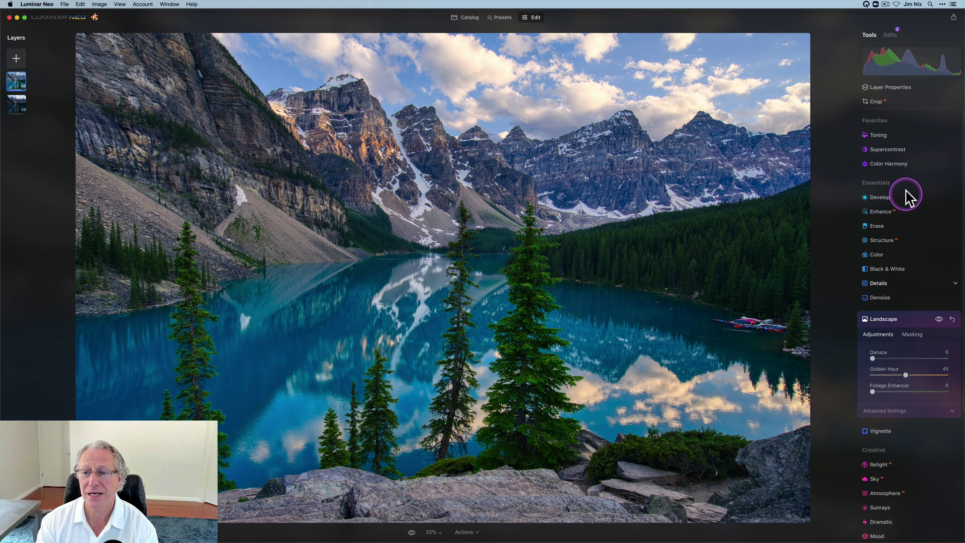
# Warm the photo with Color Harmony Warmth 21 and Split Color Warmth Warm at 10.
pyautogui.click(897, 161)
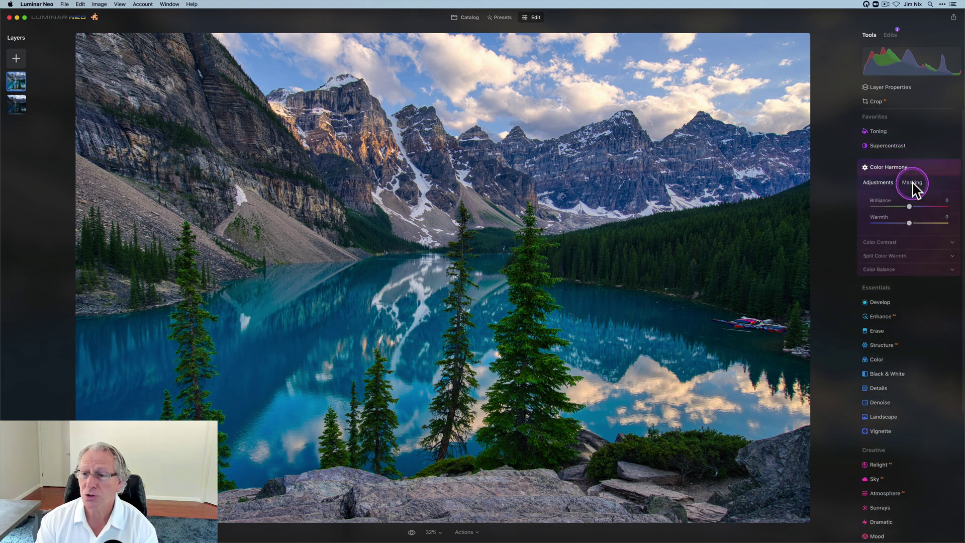
pyautogui.moveTo(910, 224); pyautogui.dragTo(916, 223)
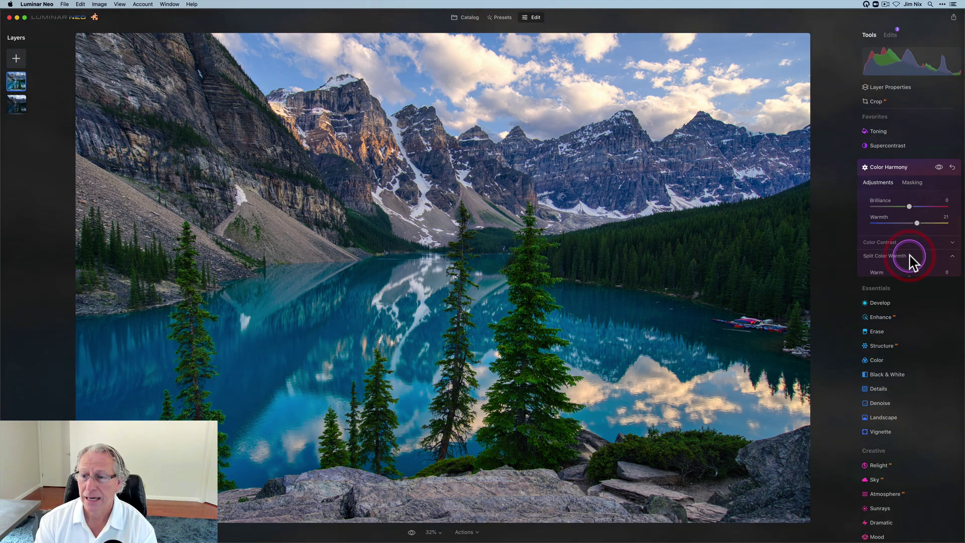
pyautogui.click(913, 256)
pyautogui.moveTo(912, 275); pyautogui.dragTo(914, 277)
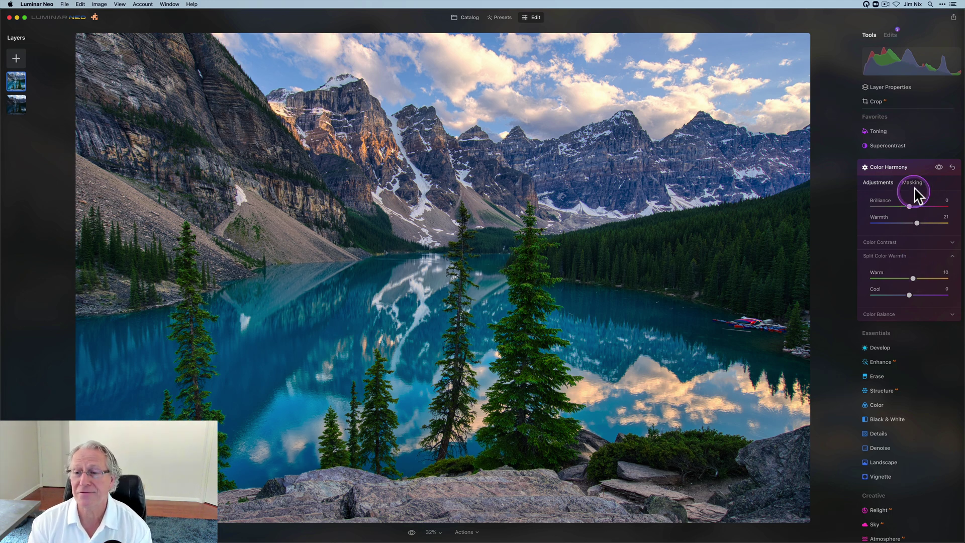
pyautogui.click(898, 167)
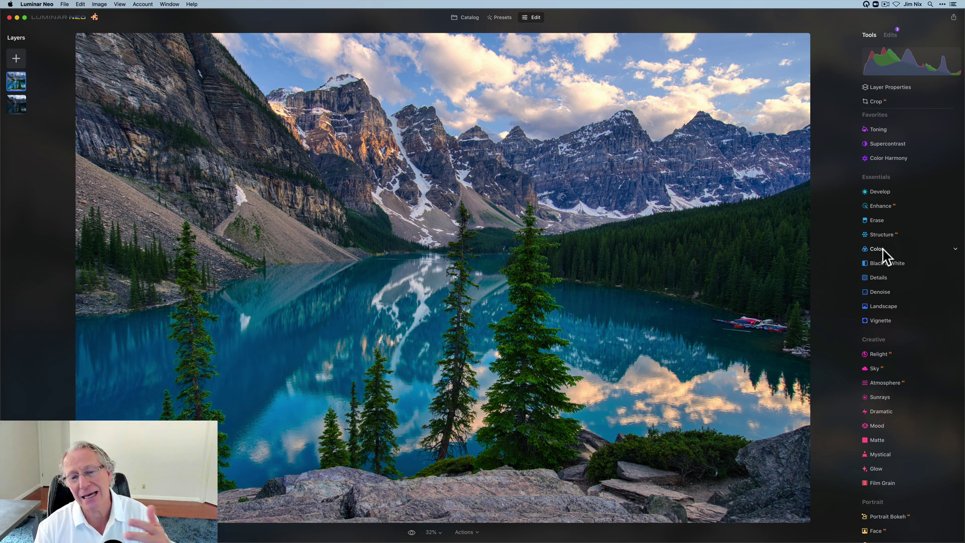
# In Color's HSL Saturation mode, desaturate Green to -47.
pyautogui.click(882, 249)
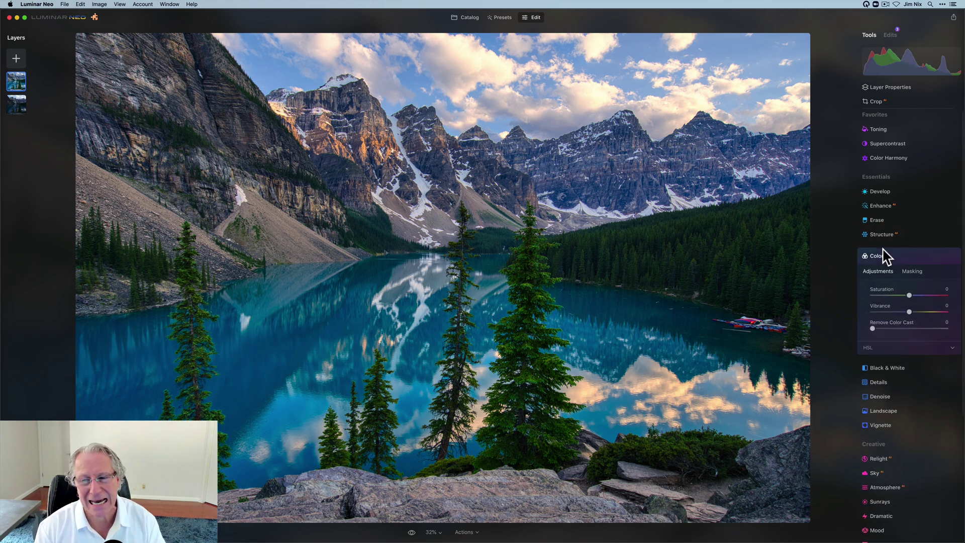
pyautogui.scroll(-1, 884, 256)
pyautogui.scroll(-3, 884, 257)
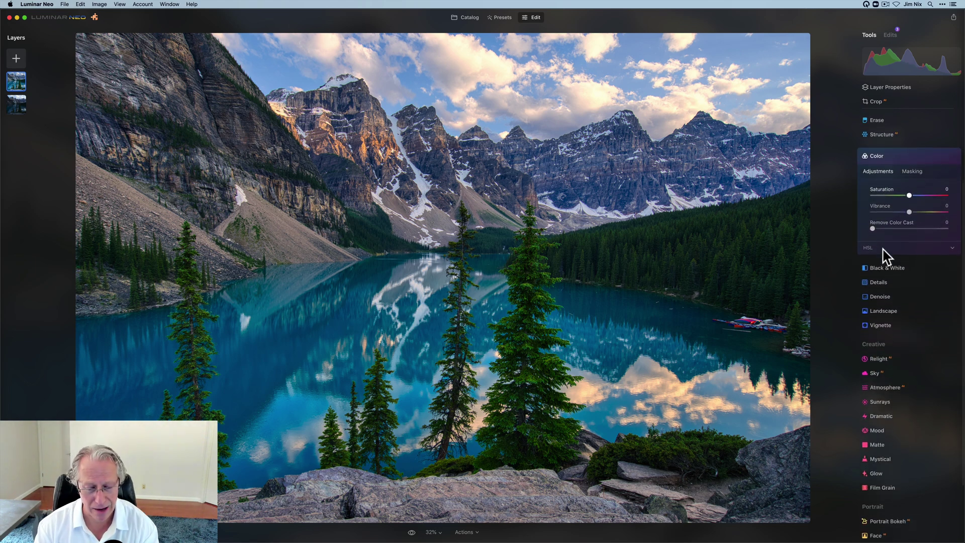
pyautogui.scroll(-1, 884, 256)
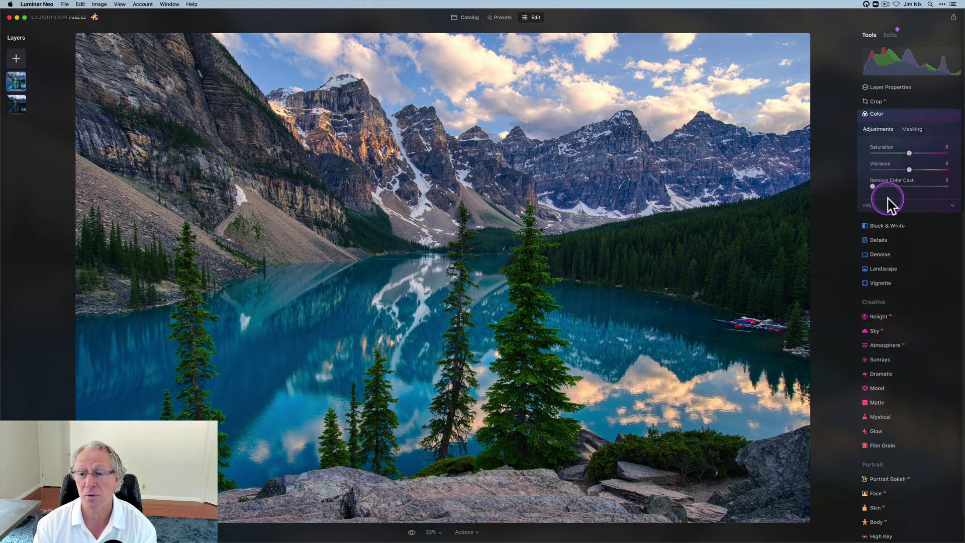
pyautogui.scroll(1, 888, 204)
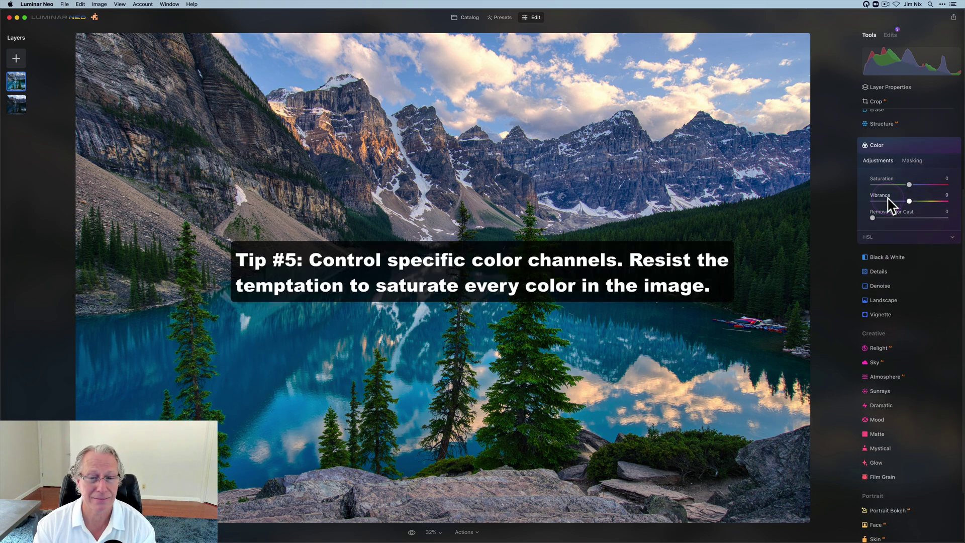
pyautogui.click(871, 239)
pyautogui.click(894, 255)
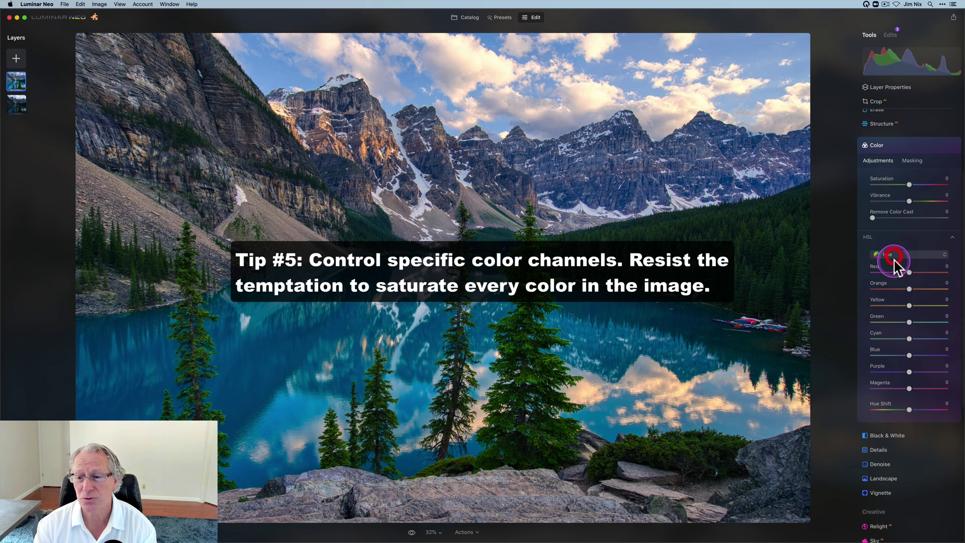
pyautogui.click(895, 273)
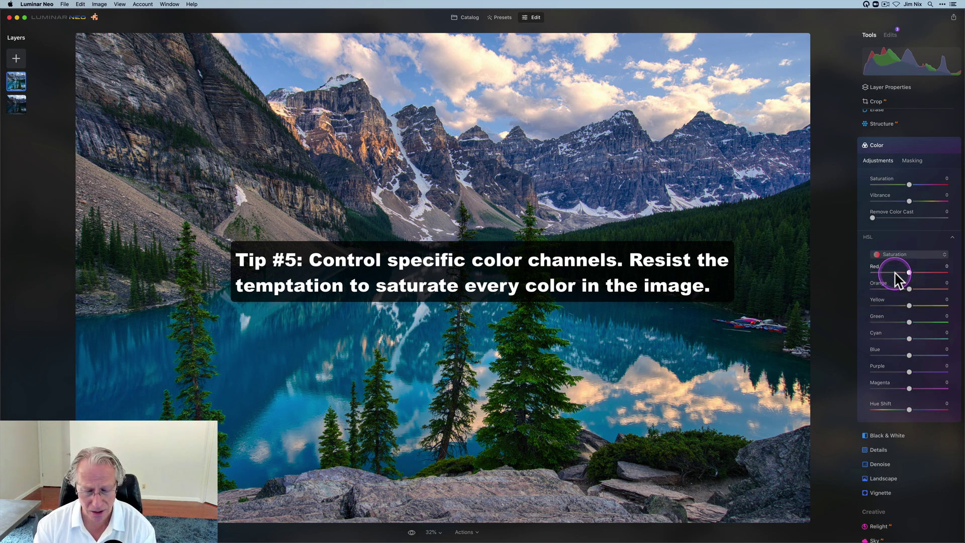
pyautogui.moveTo(909, 322); pyautogui.dragTo(891, 322)
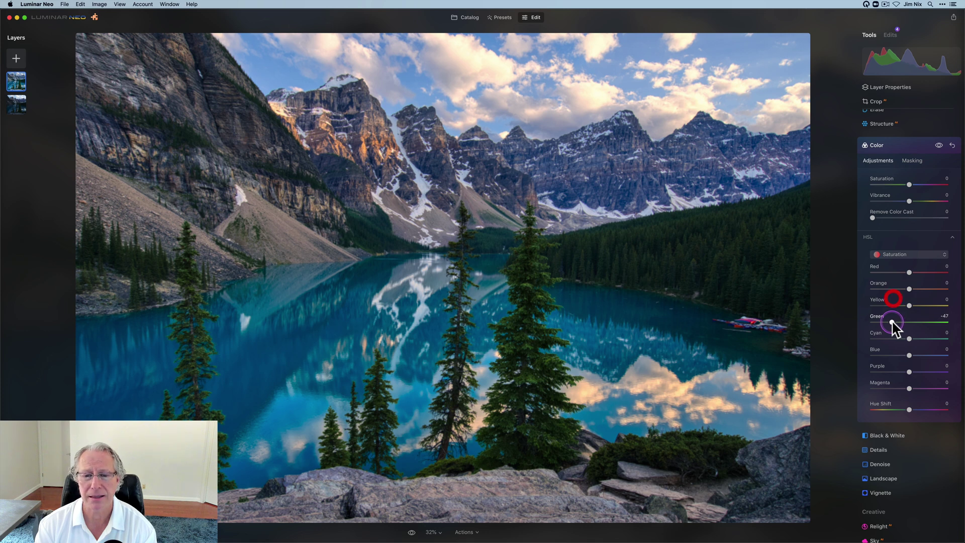
# Switch HSL to Luminance, darken Green to -17, and compare the color edits.
pyautogui.click(895, 254)
pyautogui.click(895, 281)
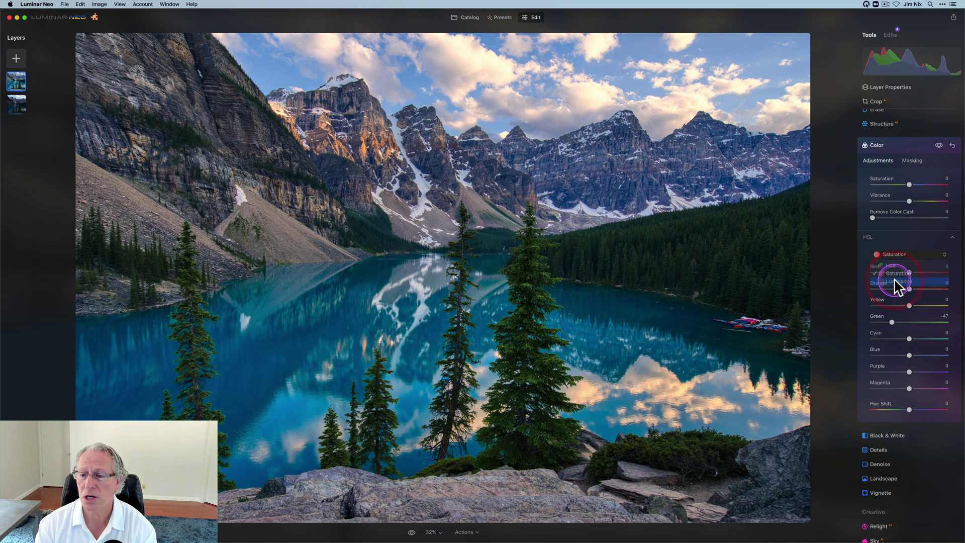
pyautogui.moveTo(908, 322); pyautogui.dragTo(903, 323)
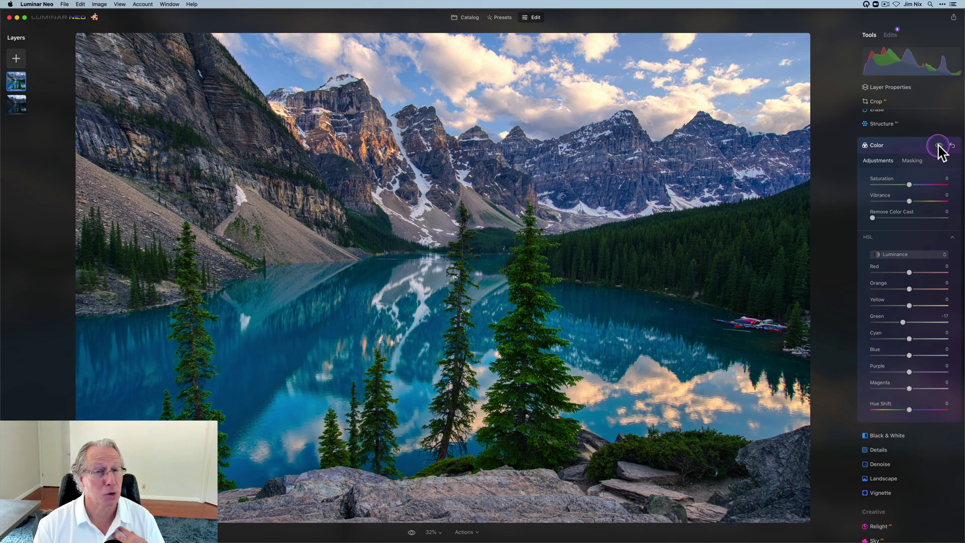
pyautogui.click(938, 146)
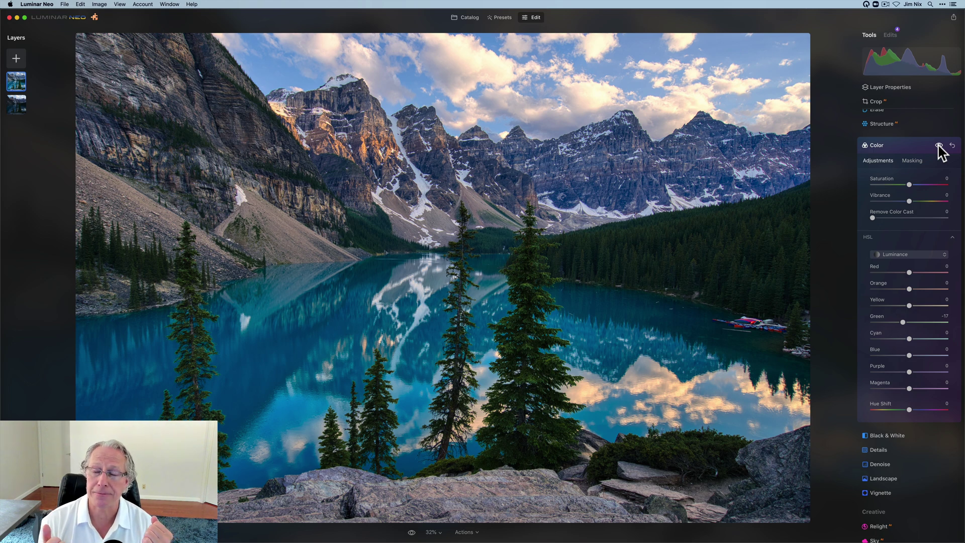
# Raise the Structure Amount to 44.
pyautogui.click(938, 146)
pyautogui.click(880, 191)
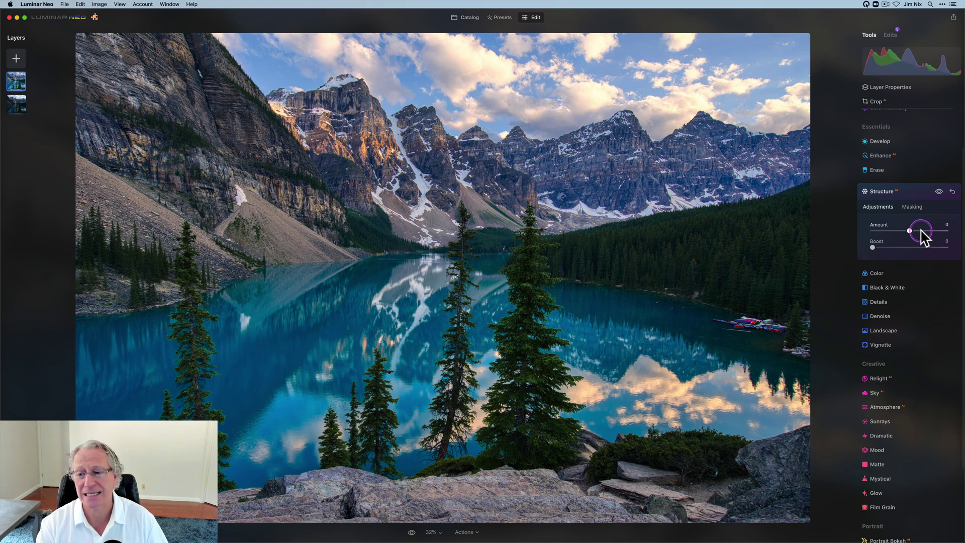
pyautogui.moveTo(922, 231); pyautogui.dragTo(926, 230)
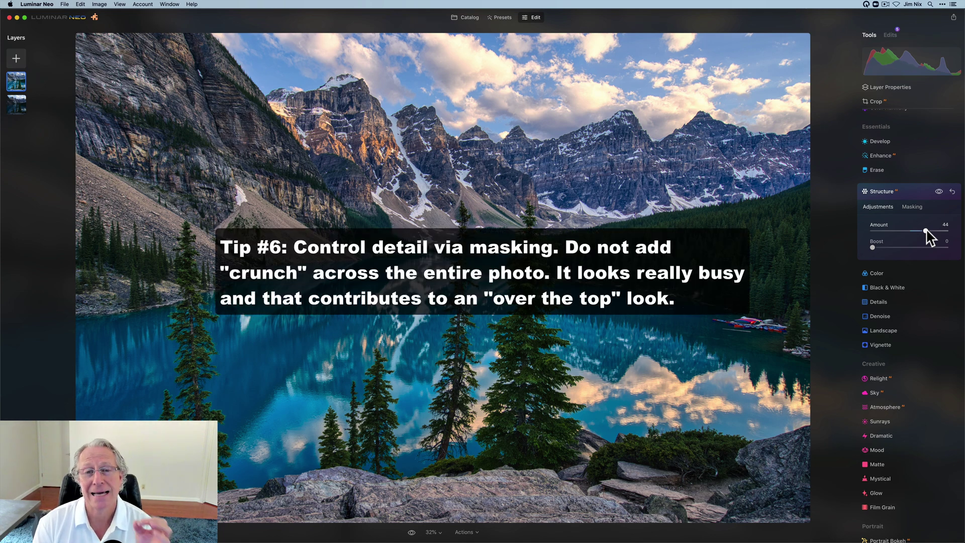
# Brush-mask Structure onto the right-hand mountain peak and the central tree.
pyautogui.click(912, 206)
pyautogui.click(880, 224)
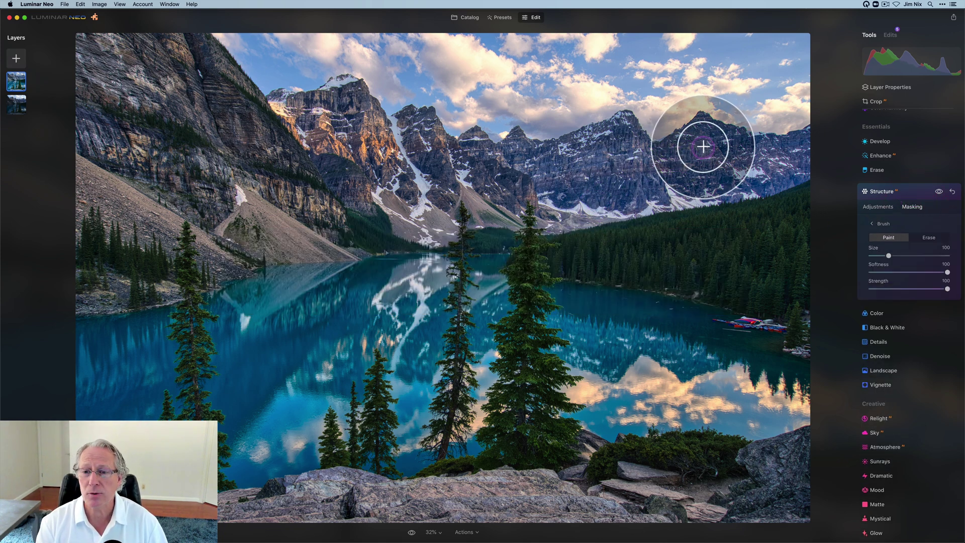
pyautogui.moveTo(706, 136)
pyautogui.mouseDown()
pyautogui.moveTo(743, 152)
pyautogui.moveTo(804, 147)
pyautogui.moveTo(743, 179)
pyautogui.moveTo(787, 166)
pyautogui.moveTo(717, 181)
pyautogui.moveTo(700, 175)
pyautogui.moveTo(691, 149)
pyautogui.mouseUp()
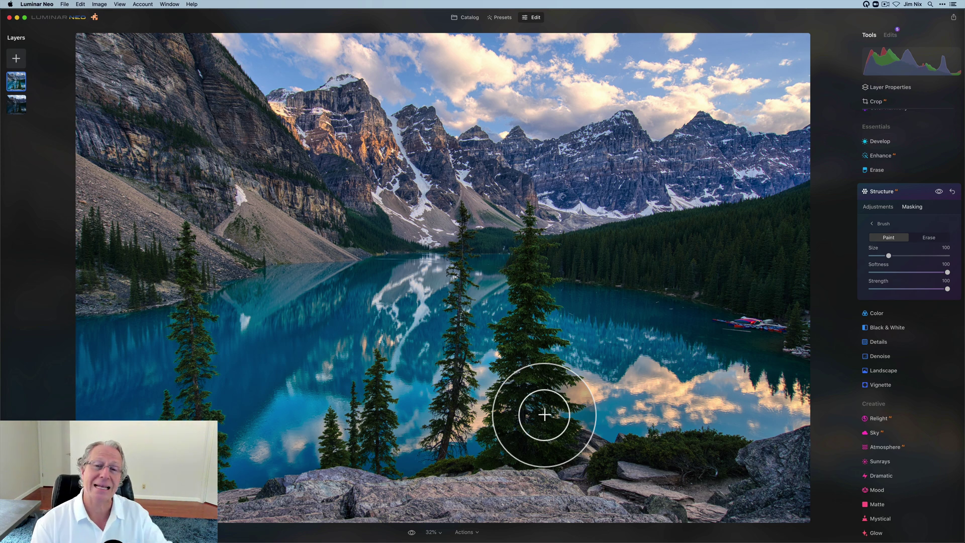
pyautogui.moveTo(549, 399); pyautogui.dragTo(562, 379)
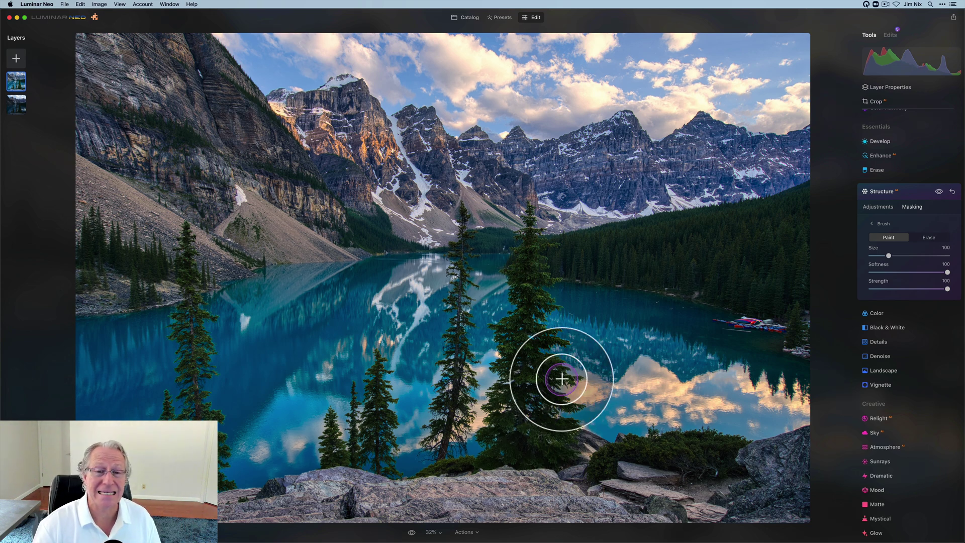
pyautogui.click(885, 155)
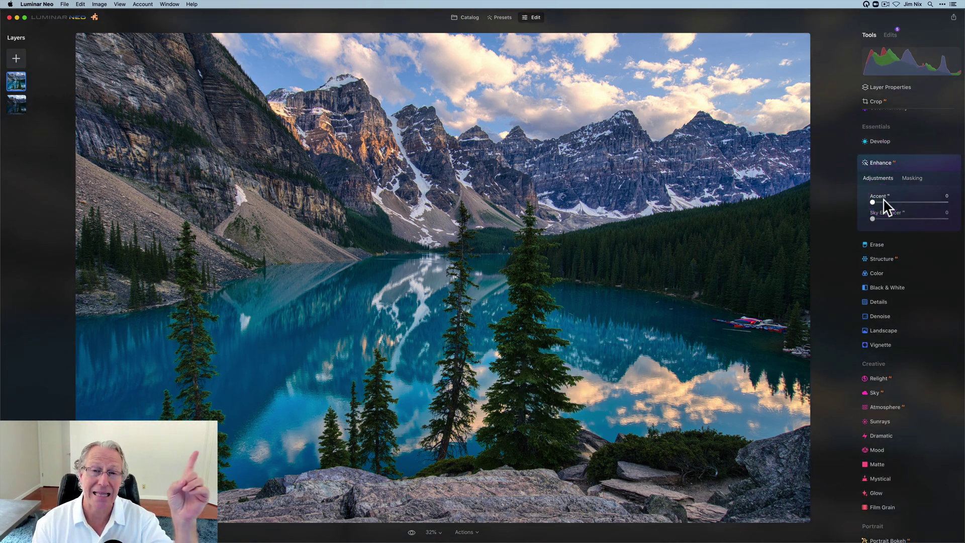
# Set Enhance Accent to 60, brush-mask it onto the central peaks, and compare.
pyautogui.click(908, 201)
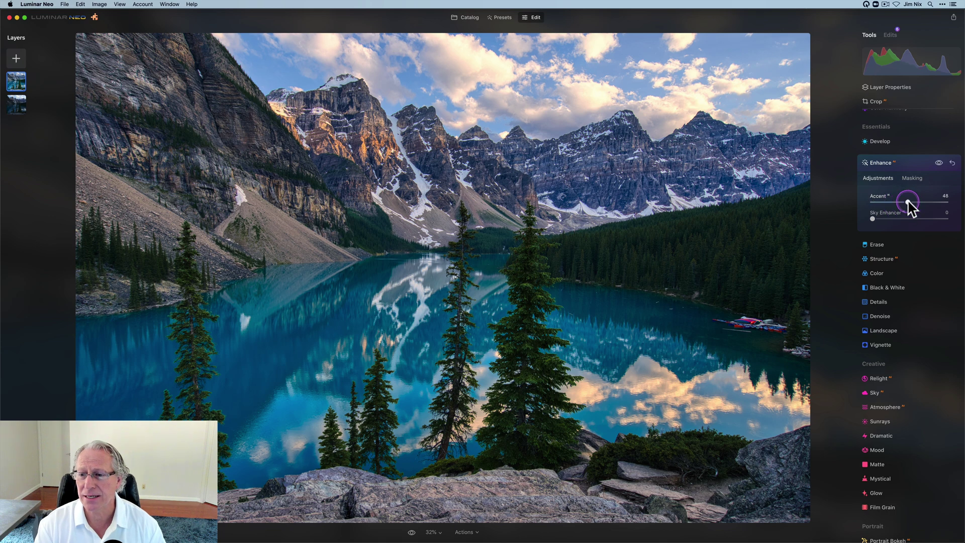
pyautogui.moveTo(916, 200); pyautogui.dragTo(917, 202)
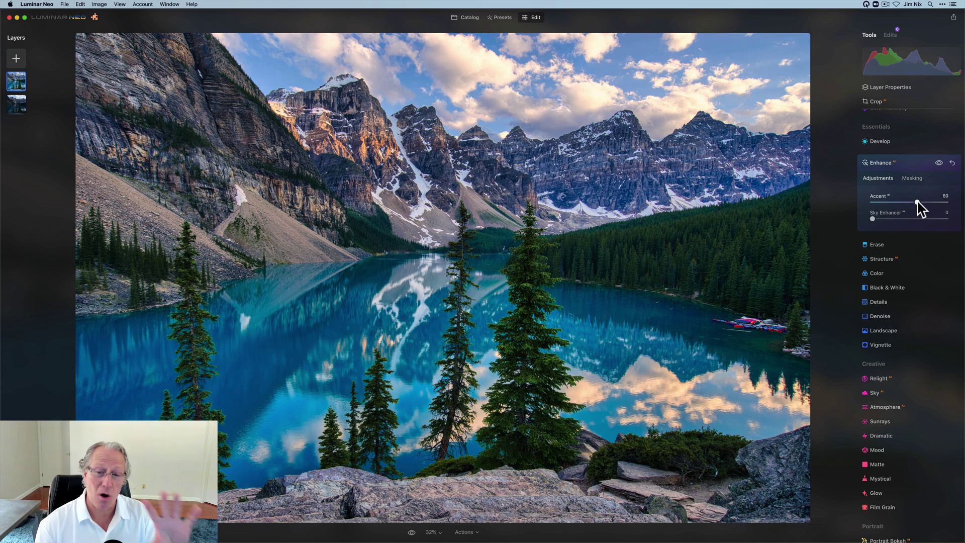
pyautogui.click(912, 179)
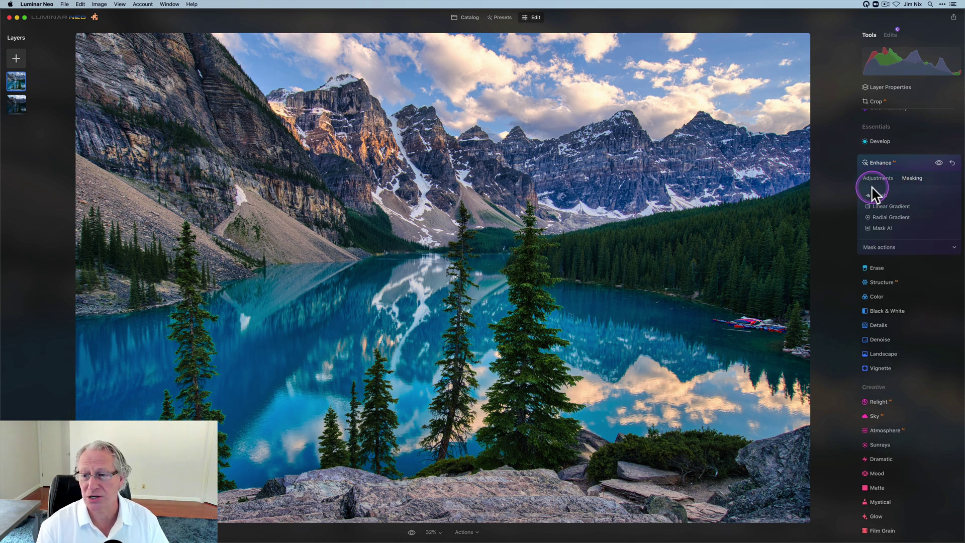
pyautogui.click(873, 195)
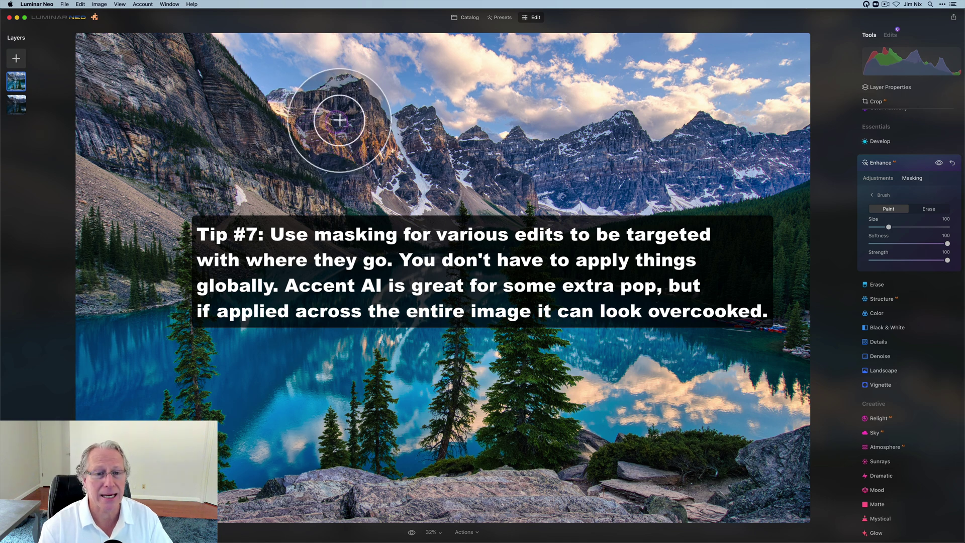
pyautogui.moveTo(328, 103)
pyautogui.mouseDown()
pyautogui.moveTo(293, 107)
pyautogui.moveTo(344, 180)
pyautogui.moveTo(442, 225)
pyautogui.moveTo(378, 150)
pyautogui.moveTo(345, 93)
pyautogui.mouseUp()
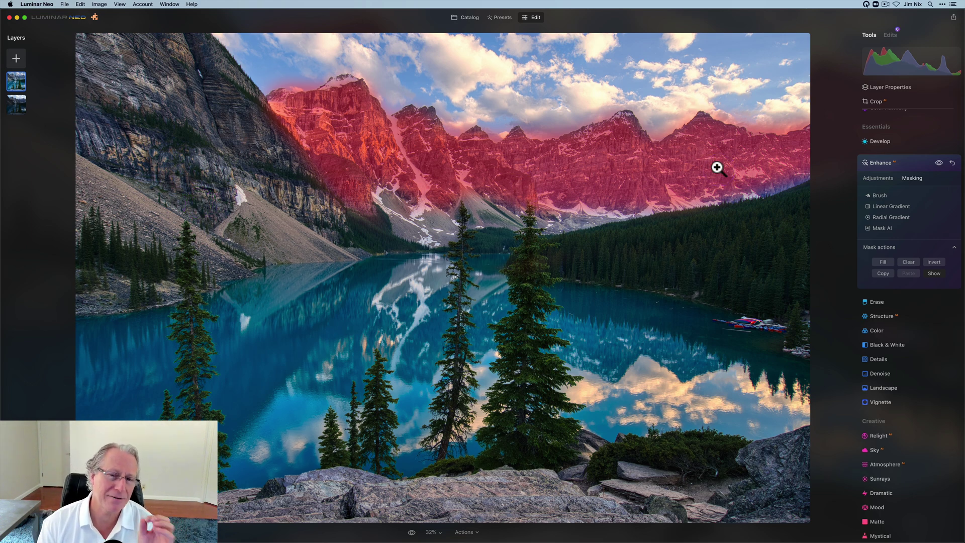
pyautogui.click(878, 177)
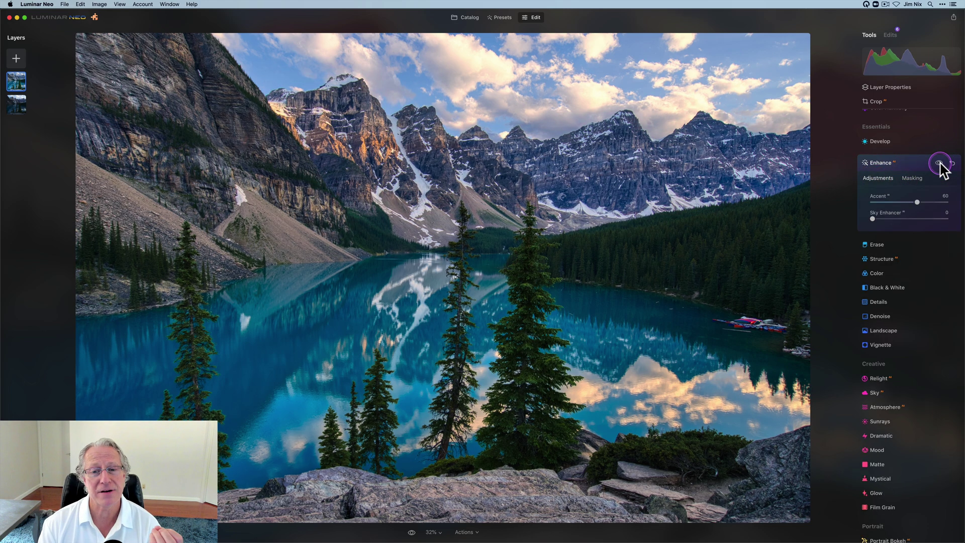
pyautogui.click(938, 163)
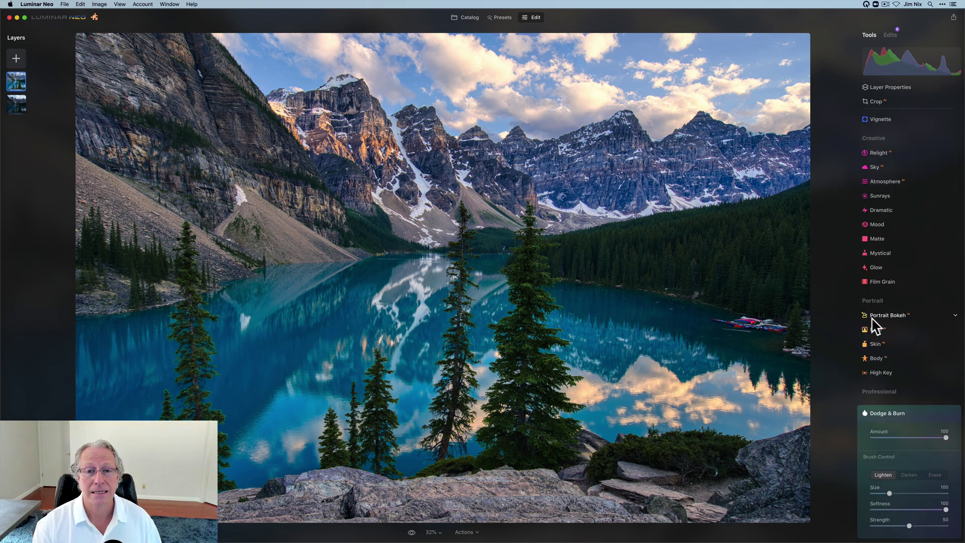
# Dodge the mountains with a soft Dodge & Burn lightening brush at strength 16.
pyautogui.click(957, 347)
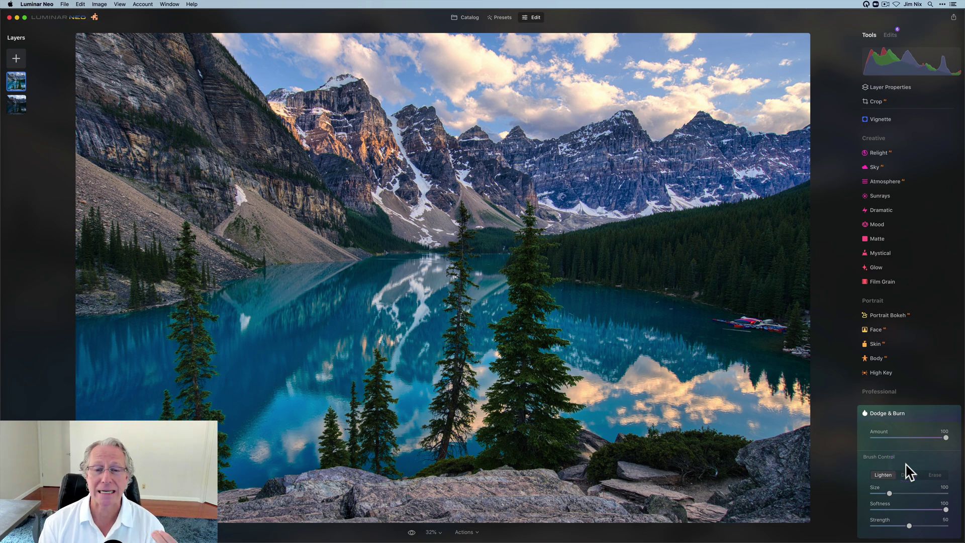
pyautogui.moveTo(909, 525); pyautogui.dragTo(883, 525)
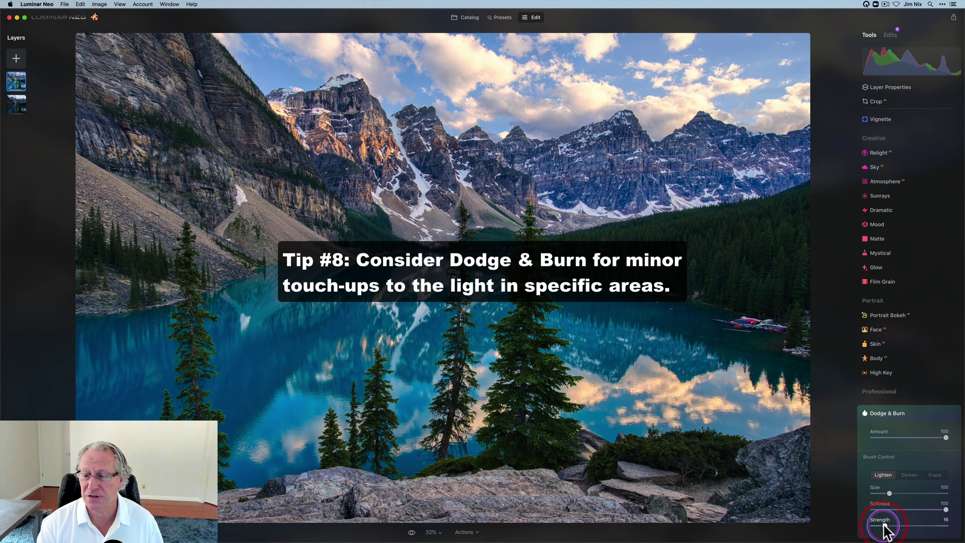
pyautogui.moveTo(661, 212)
pyautogui.mouseDown()
pyautogui.moveTo(700, 171)
pyautogui.moveTo(705, 136)
pyautogui.moveTo(758, 157)
pyautogui.moveTo(802, 152)
pyautogui.moveTo(784, 167)
pyautogui.moveTo(699, 173)
pyautogui.moveTo(697, 150)
pyautogui.moveTo(711, 129)
pyautogui.moveTo(637, 164)
pyautogui.moveTo(621, 138)
pyautogui.moveTo(485, 157)
pyautogui.moveTo(473, 150)
pyautogui.moveTo(507, 180)
pyautogui.moveTo(452, 162)
pyautogui.moveTo(436, 182)
pyautogui.moveTo(417, 120)
pyautogui.moveTo(422, 136)
pyautogui.moveTo(407, 166)
pyautogui.moveTo(335, 170)
pyautogui.moveTo(355, 195)
pyautogui.moveTo(350, 189)
pyautogui.moveTo(402, 184)
pyautogui.moveTo(350, 100)
pyautogui.moveTo(310, 104)
pyautogui.moveTo(345, 111)
pyautogui.moveTo(391, 168)
pyautogui.moveTo(433, 169)
pyautogui.moveTo(433, 150)
pyautogui.moveTo(537, 188)
pyautogui.mouseUp()
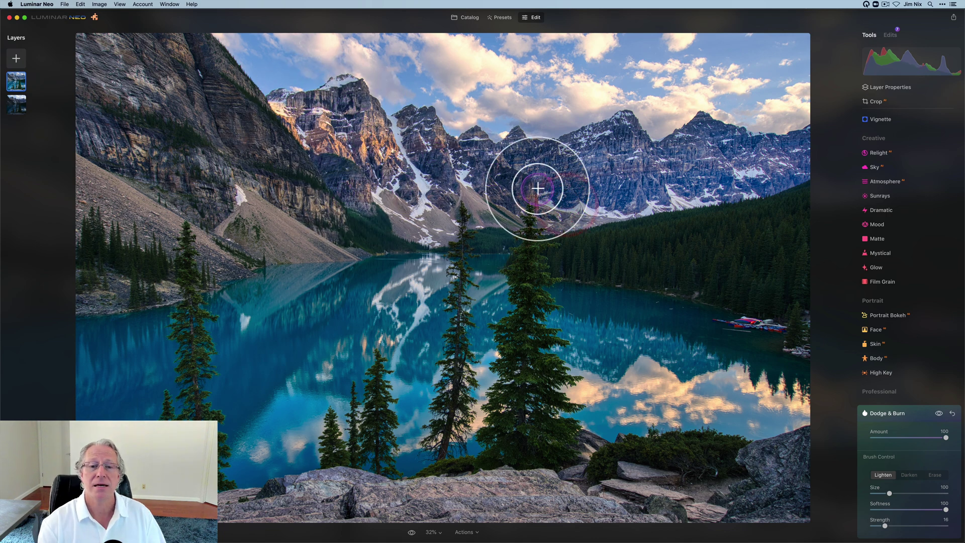
# Compare the dodge on and off, then switch the brush to Darken.
pyautogui.click(938, 413)
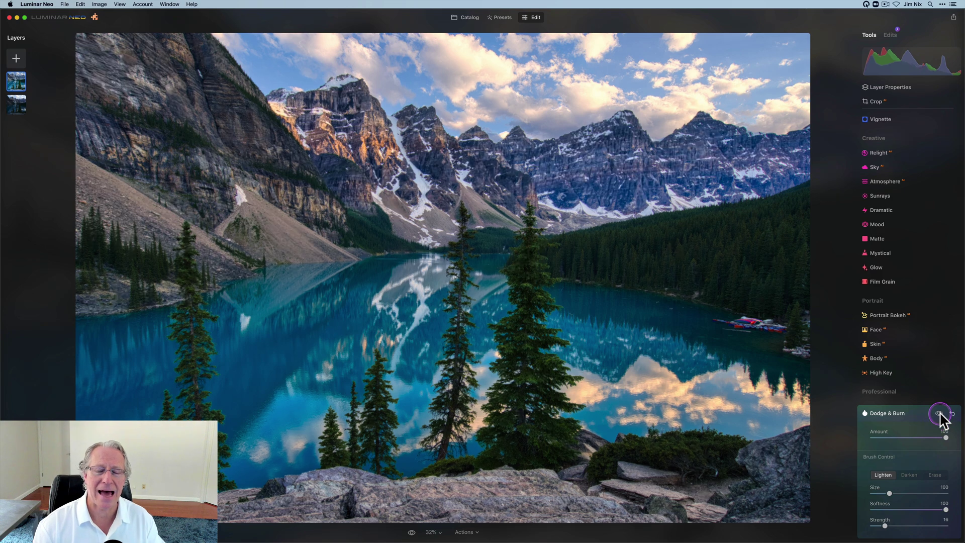
pyautogui.click(939, 413)
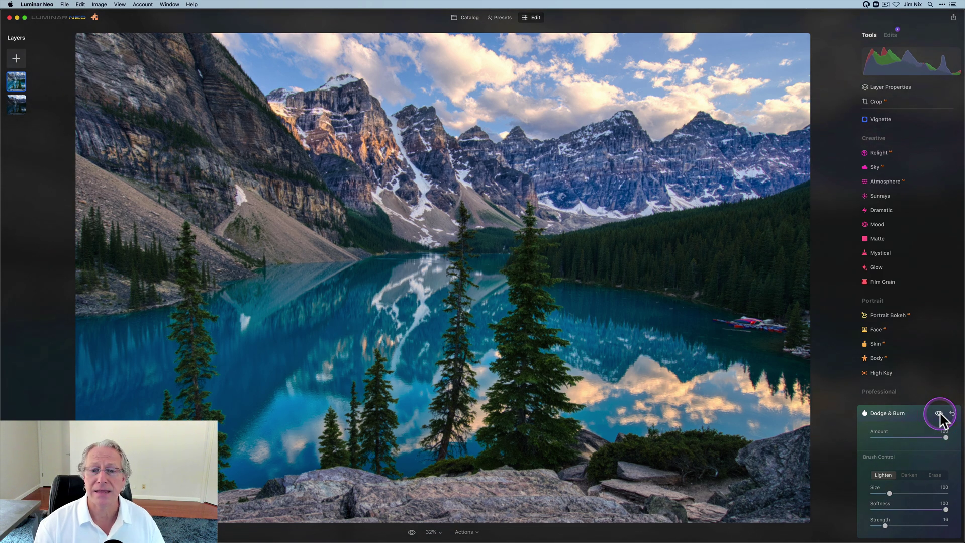
pyautogui.click(908, 475)
# Set the Darken brush strength to about 10 and resize it with the bracket keys.
pyautogui.click(883, 525)
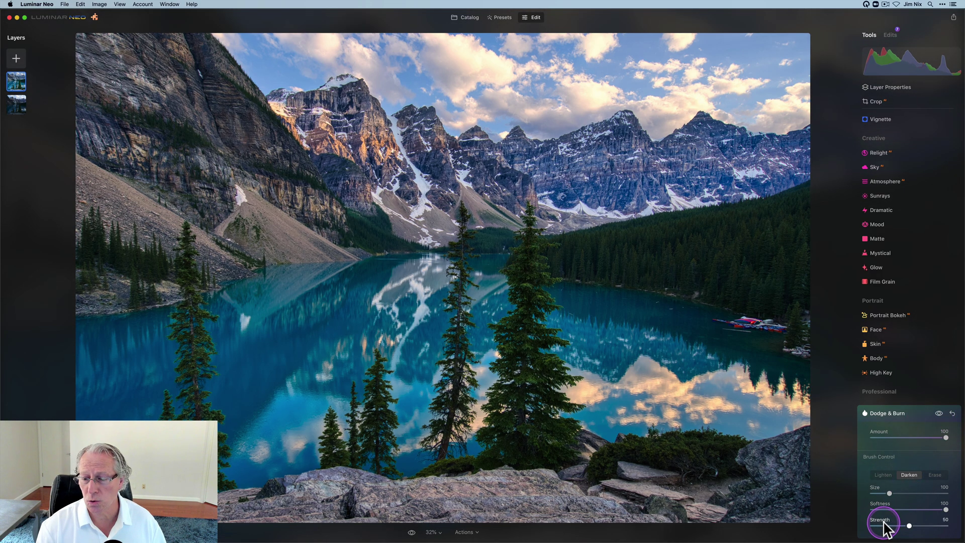
pyautogui.moveTo(883, 522); pyautogui.dragTo(879, 523)
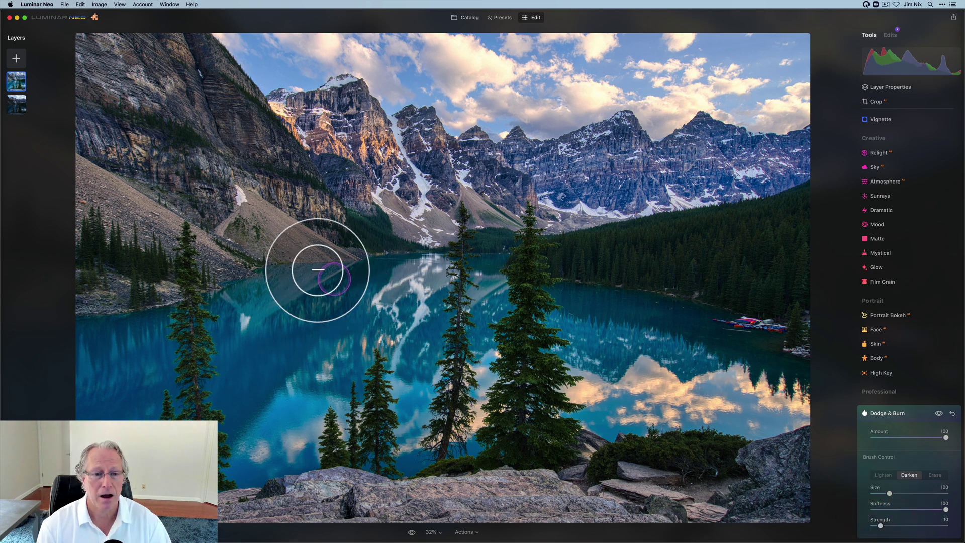
pyautogui.press(']')
pyautogui.press(']')
pyautogui.press(']')
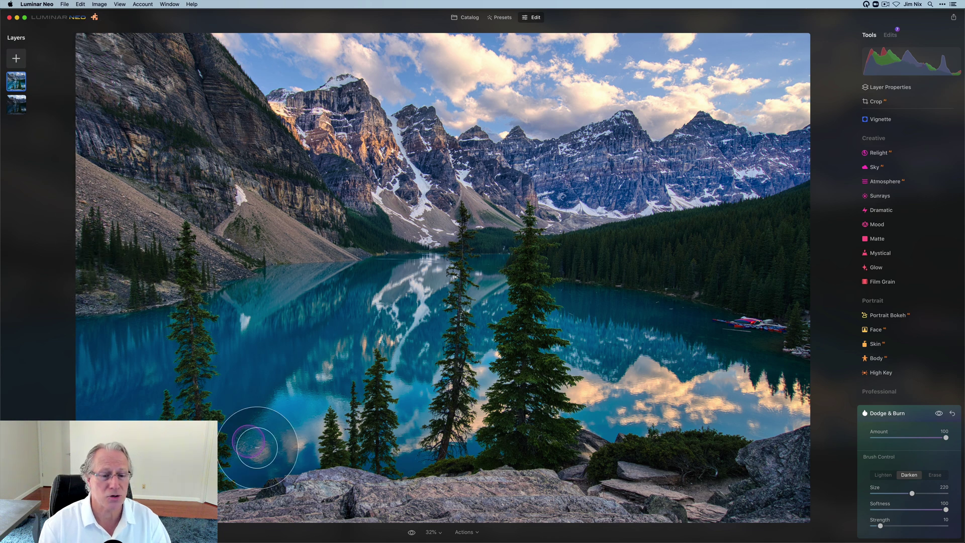
pyautogui.press('[')
pyautogui.press('[')
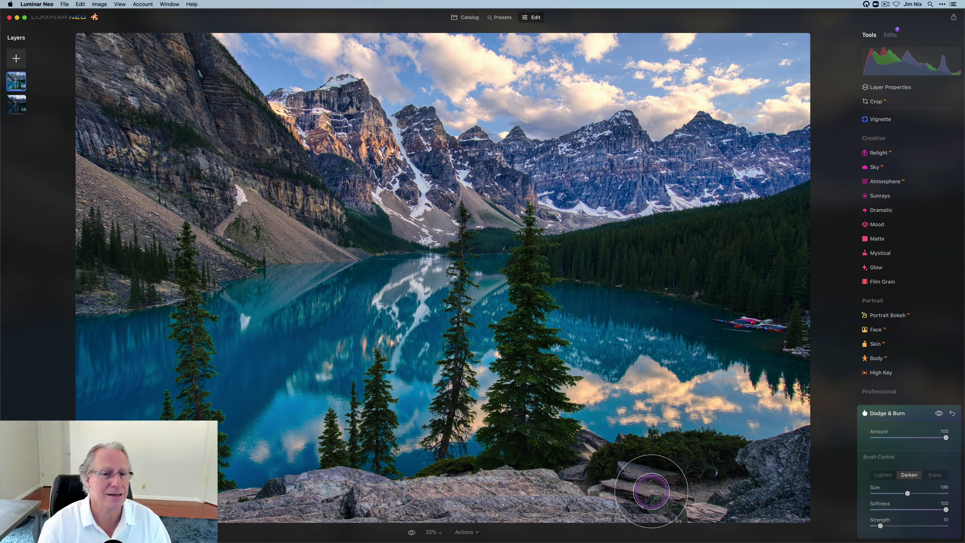
pyautogui.press('[')
pyautogui.press('[')
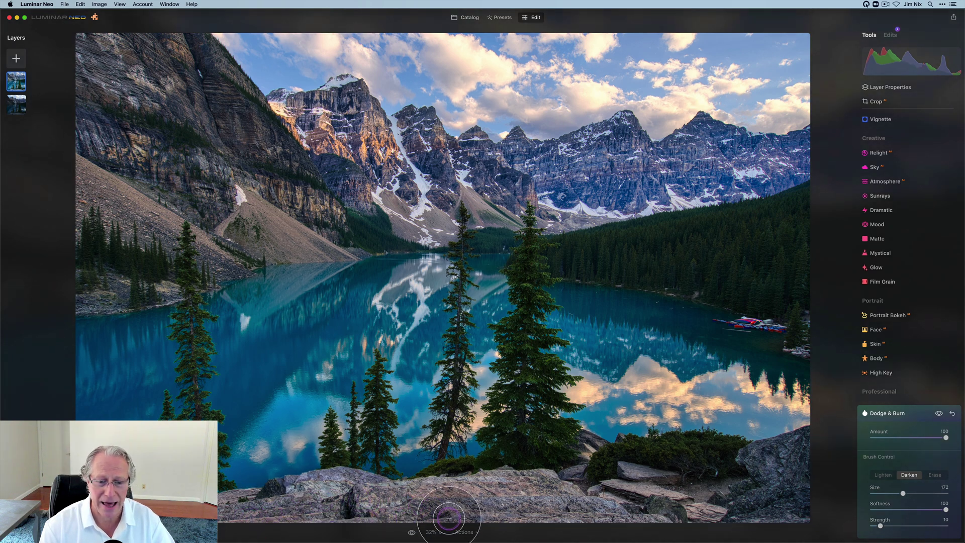
# Compare the burn on the foreground rocks on and off, then collapse Dodge & Burn.
pyautogui.click(938, 413)
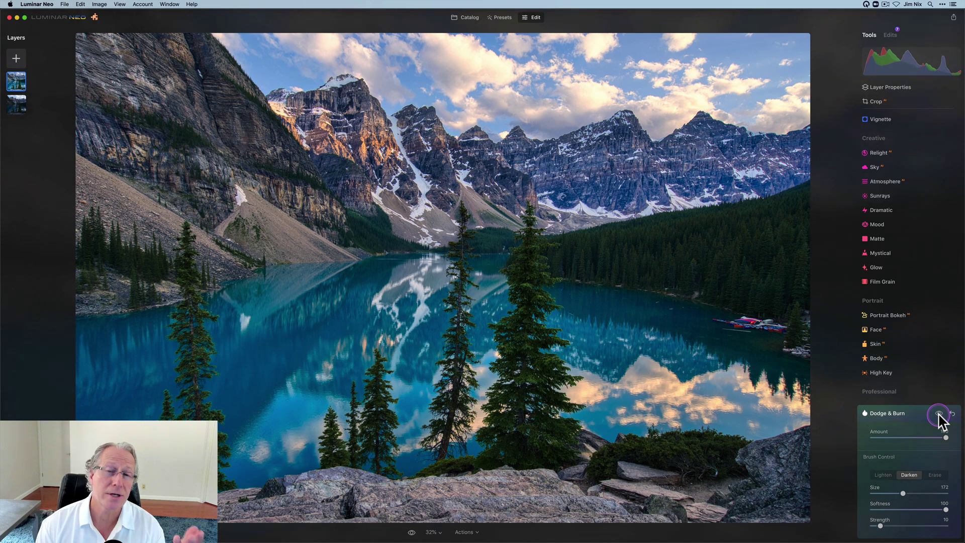
pyautogui.click(939, 413)
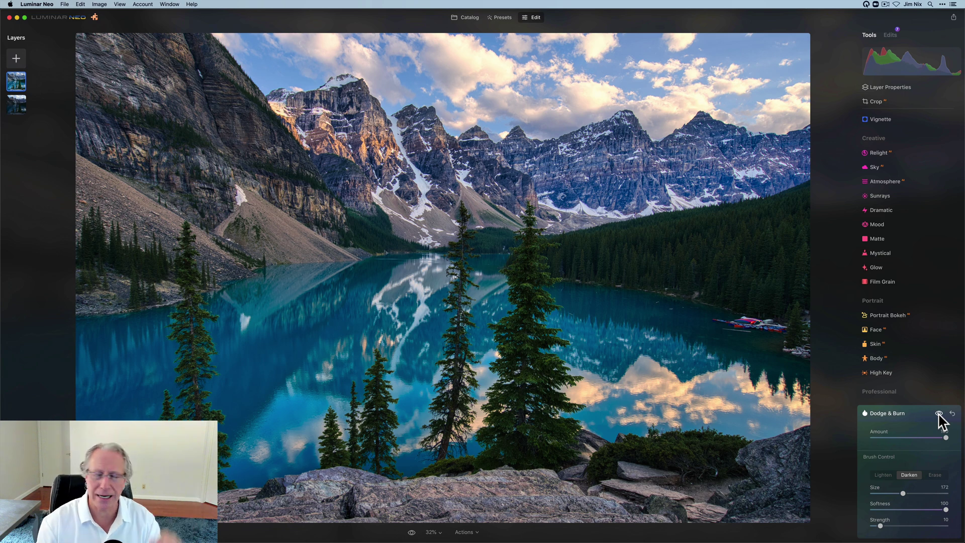
pyautogui.click(918, 420)
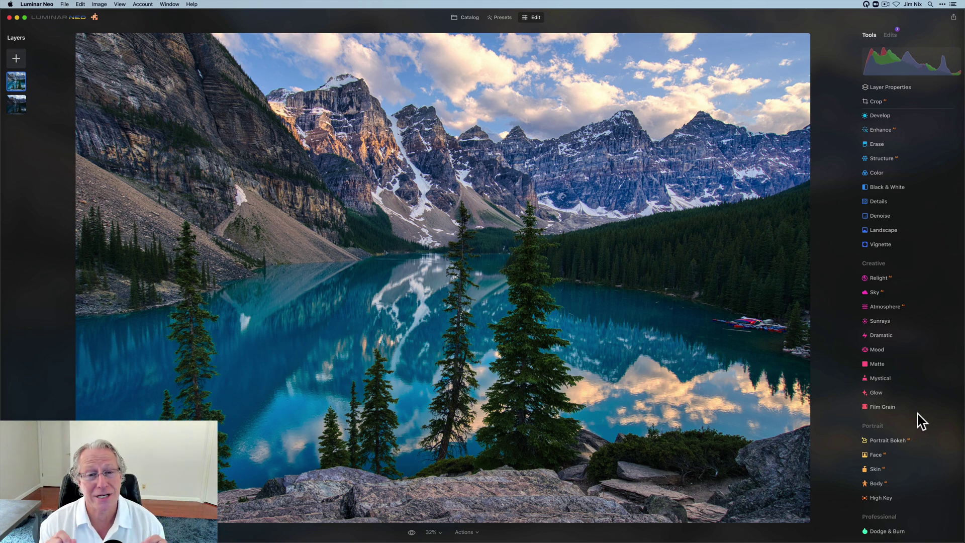
# In Develop's Color section, set Temperature to 2 and Tint to 10.
pyautogui.click(887, 168)
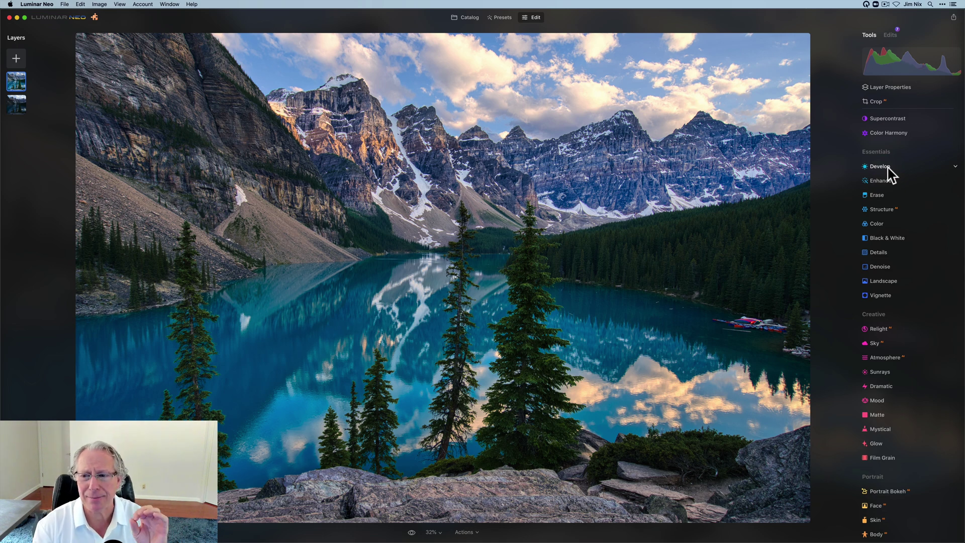
pyautogui.click(889, 173)
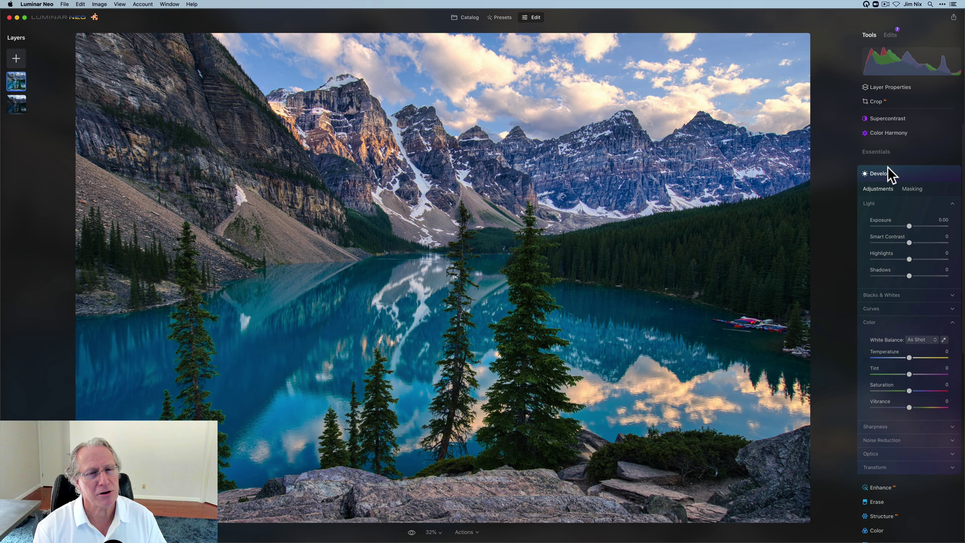
pyautogui.click(901, 322)
pyautogui.click(908, 358)
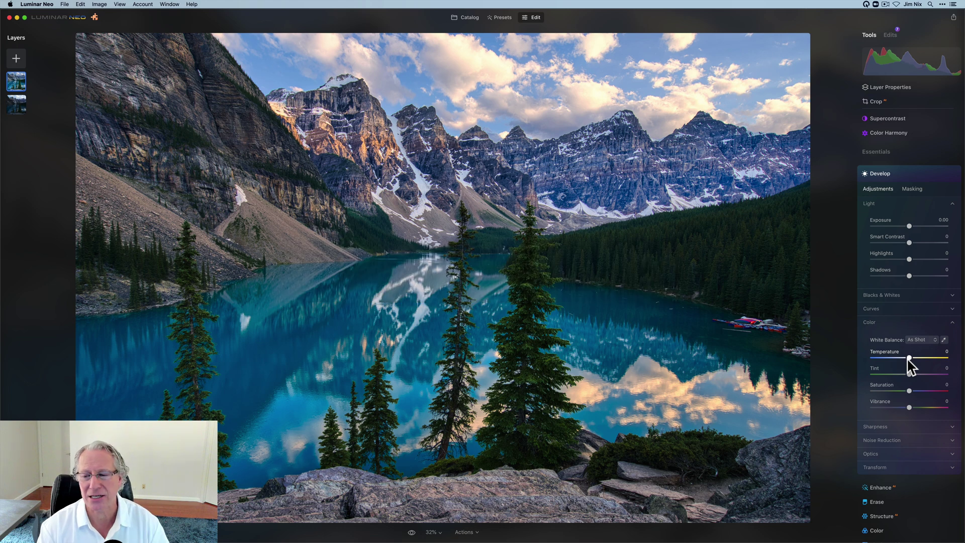
pyautogui.click(908, 359)
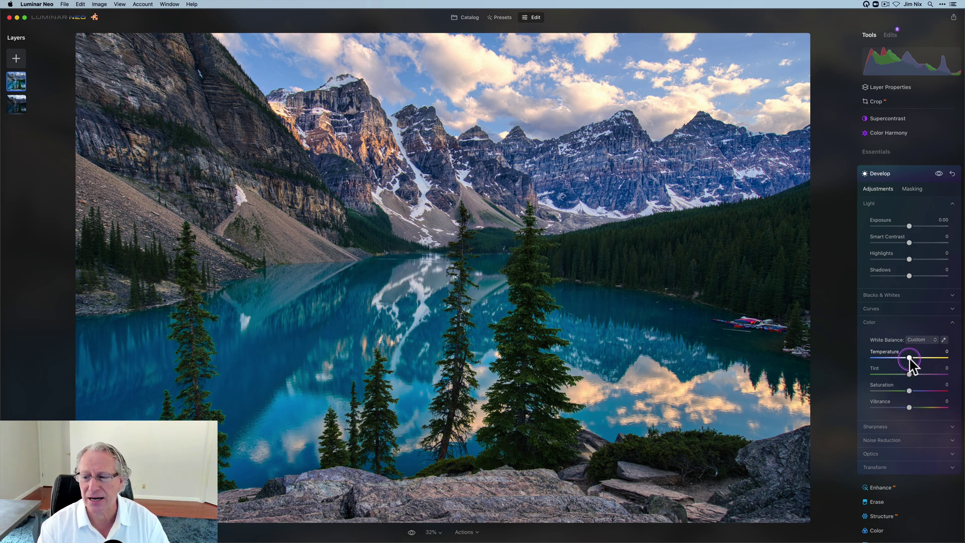
pyautogui.moveTo(909, 358); pyautogui.dragTo(912, 376)
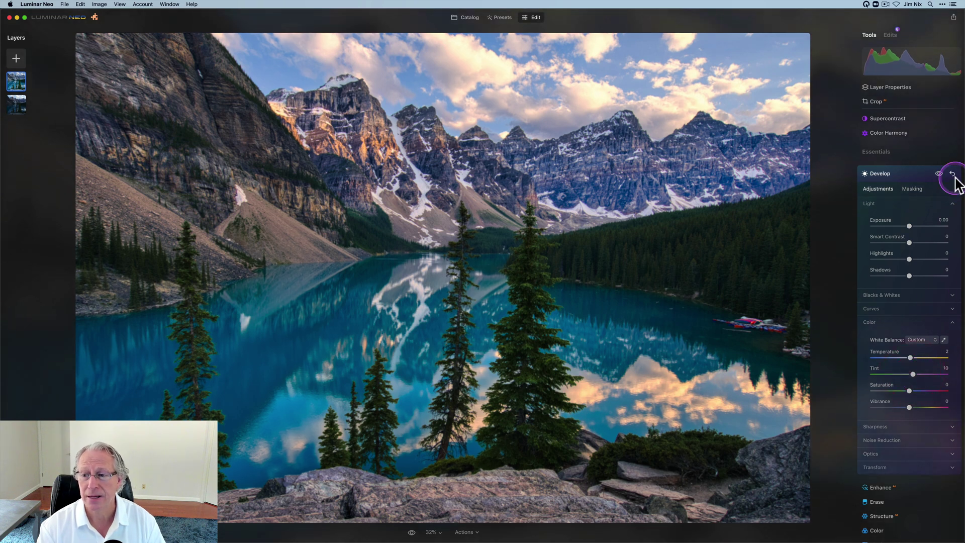
# Compare the Develop white balance changes on and off, then collapse Develop.
pyautogui.click(938, 173)
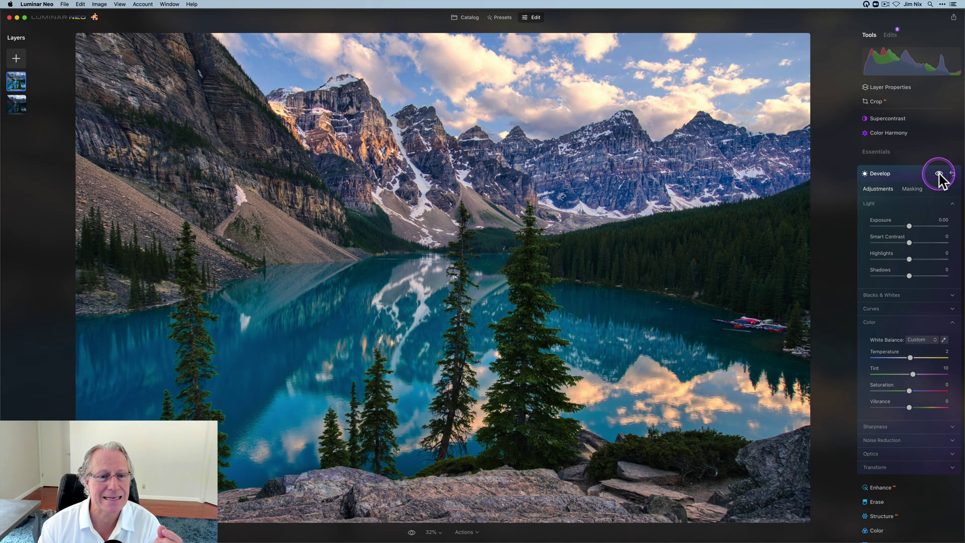
pyautogui.click(938, 174)
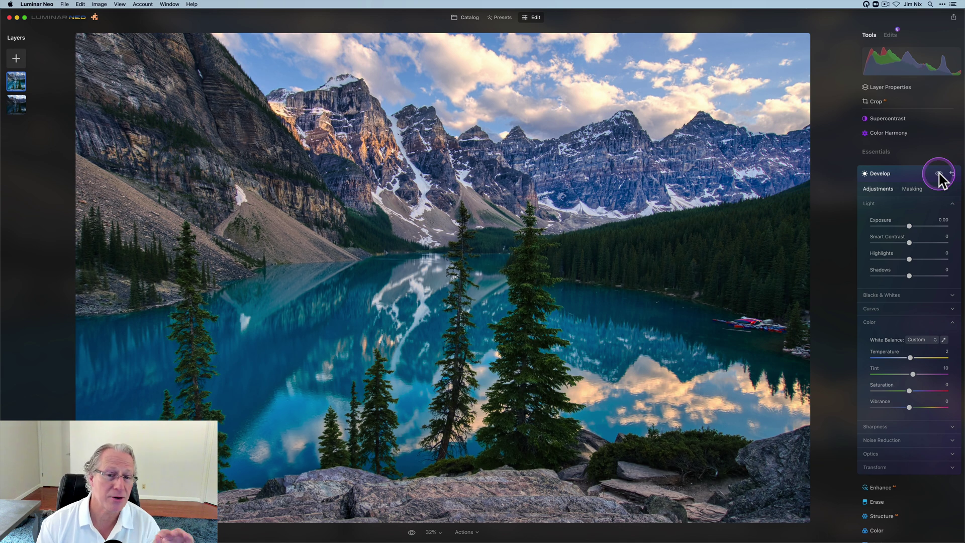
pyautogui.click(938, 174)
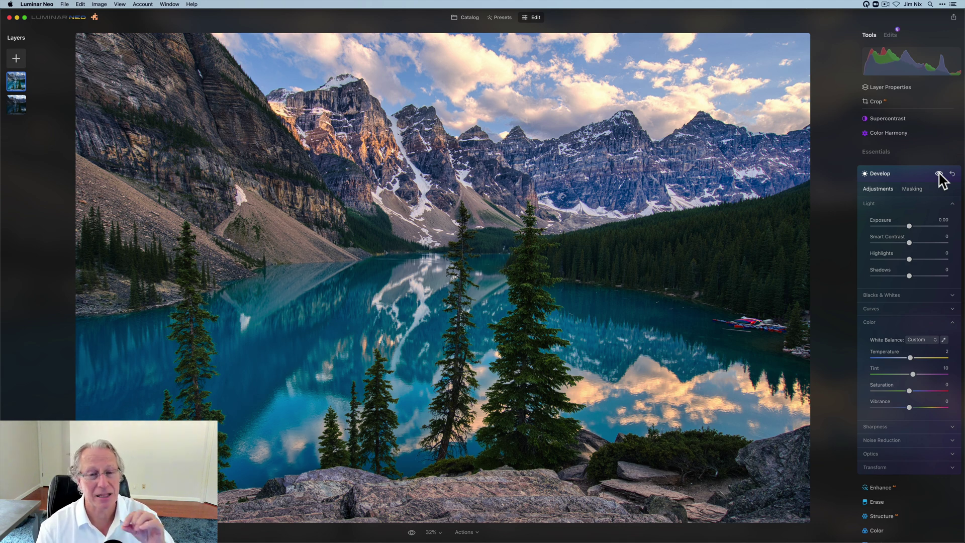
pyautogui.click(938, 173)
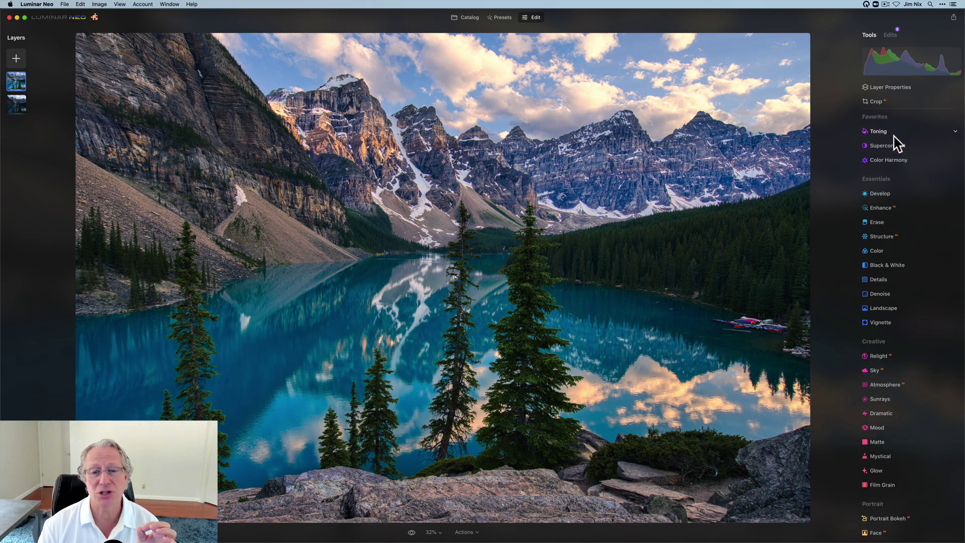
# Try the layer opacity at 50, then restore it to about 69.
pyautogui.click(891, 89)
pyautogui.click(925, 124)
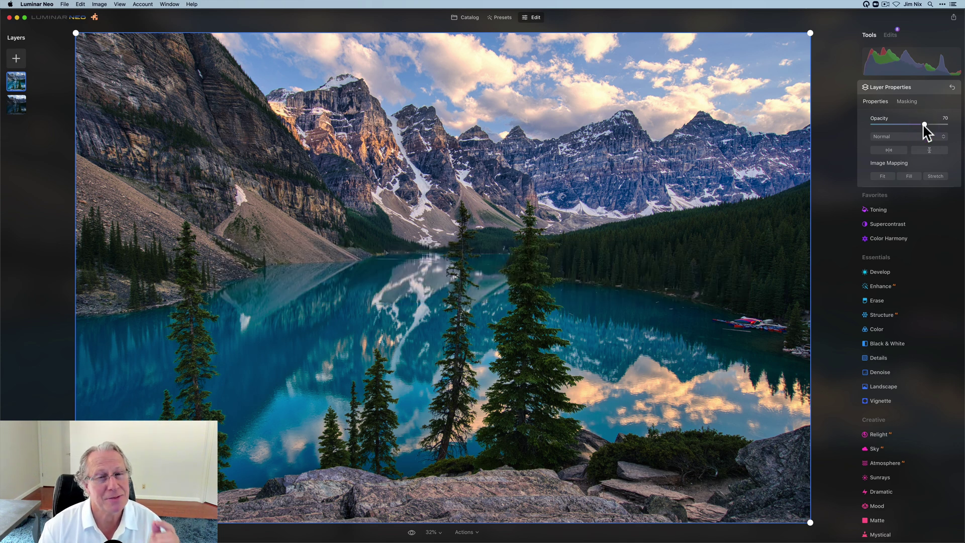
pyautogui.moveTo(925, 124); pyautogui.dragTo(921, 124)
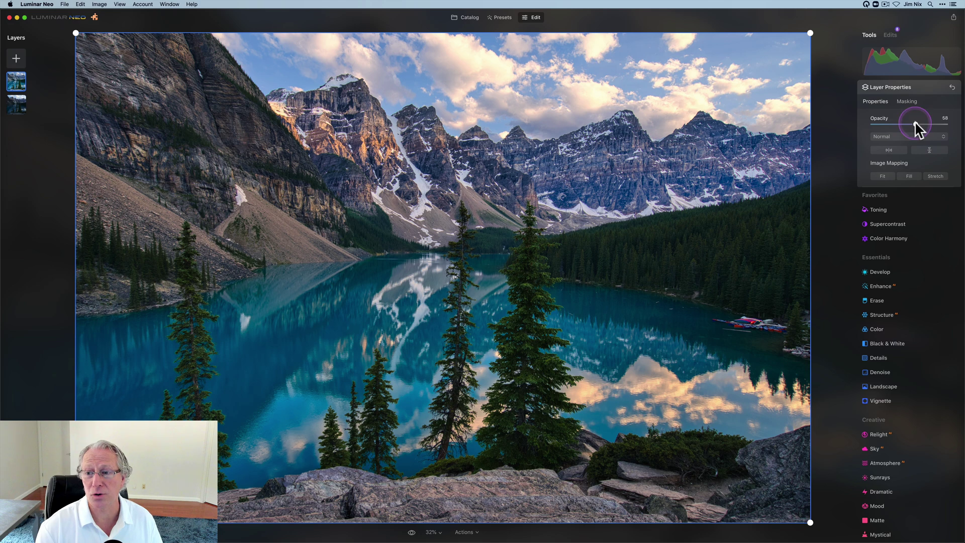
pyautogui.moveTo(914, 122); pyautogui.dragTo(909, 123)
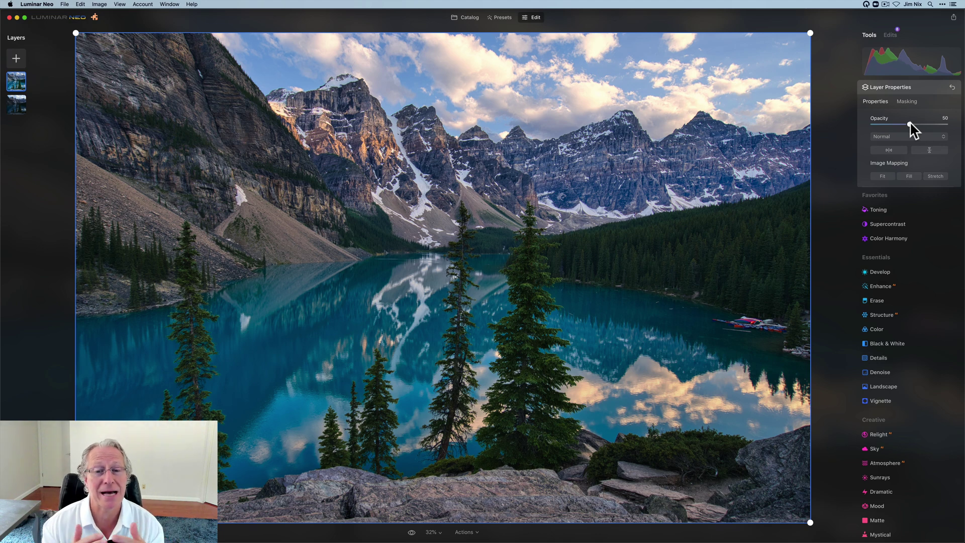
pyautogui.moveTo(910, 122); pyautogui.dragTo(923, 123)
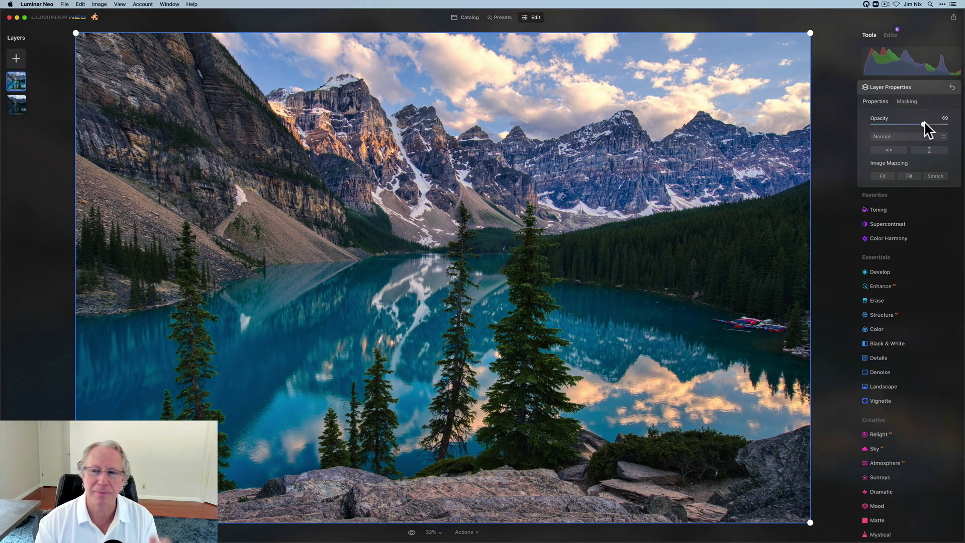
pyautogui.click(897, 87)
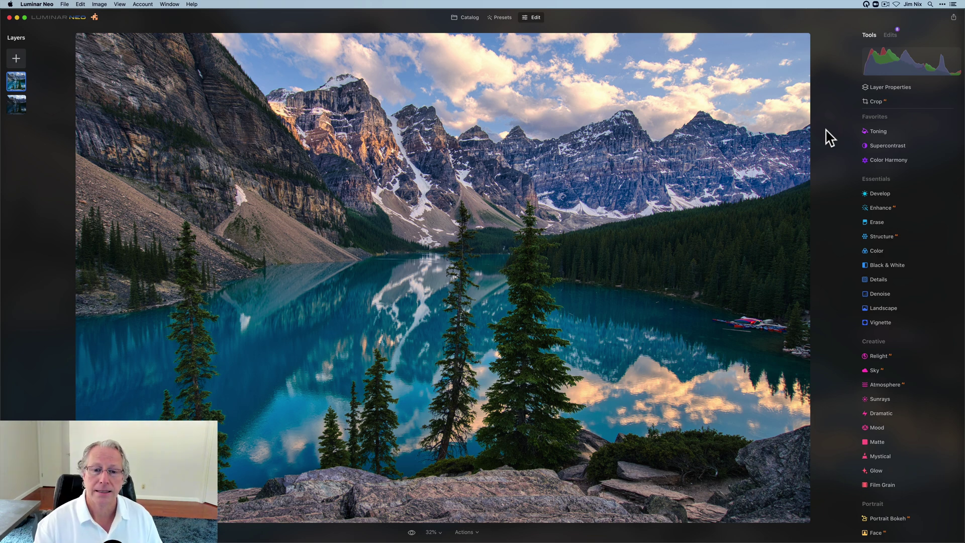
pyautogui.press('\\')
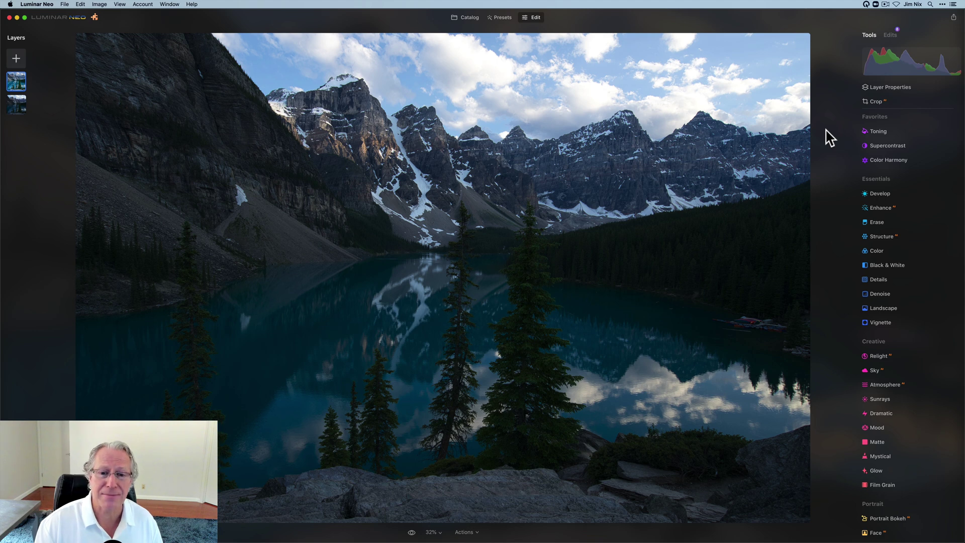
pyautogui.press('\\')
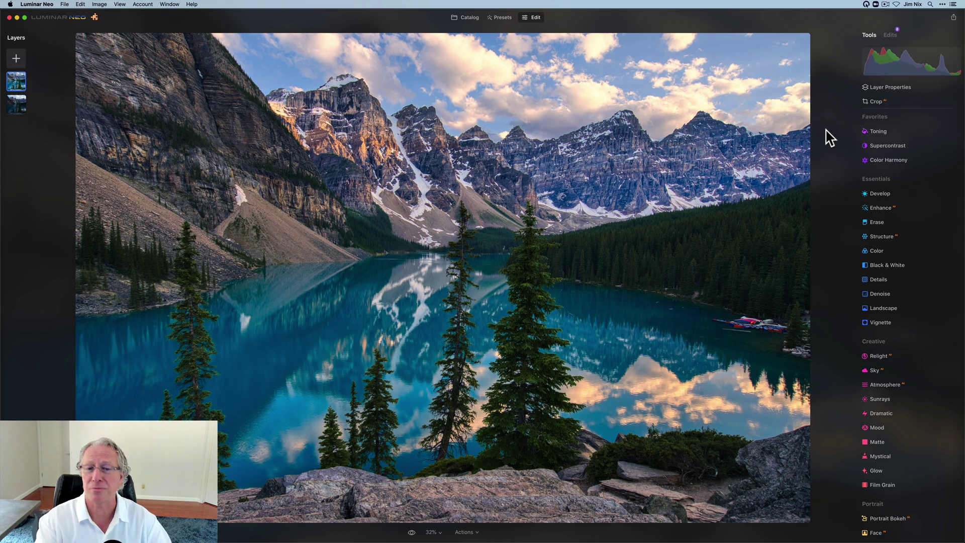